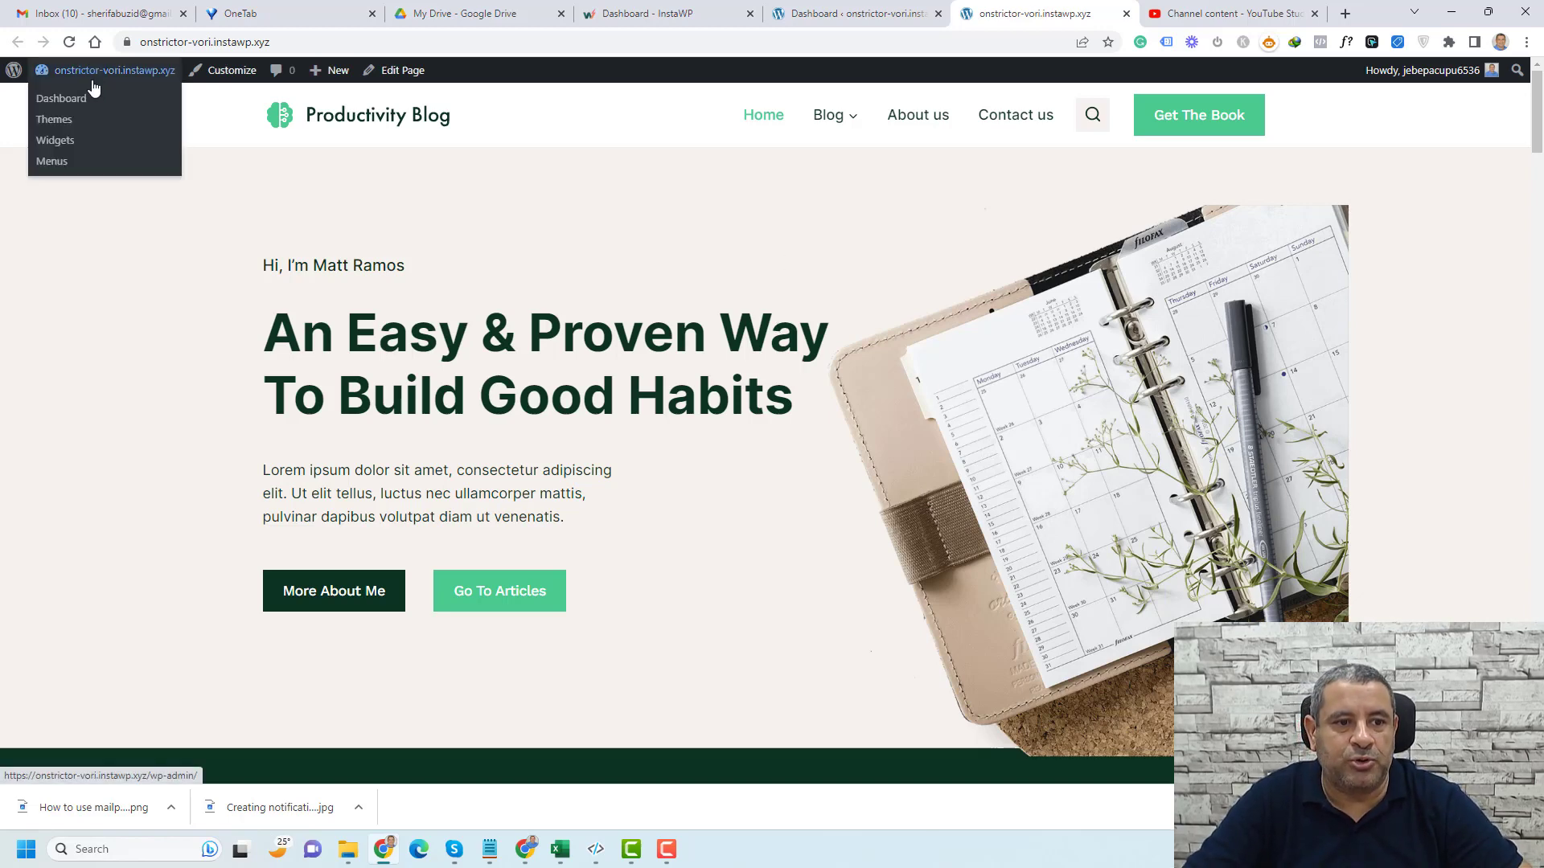
Search the plugin directory for WPVIVID and install the Migration, Backup, Staging – WPvivid plugin.
left_click(88, 105)
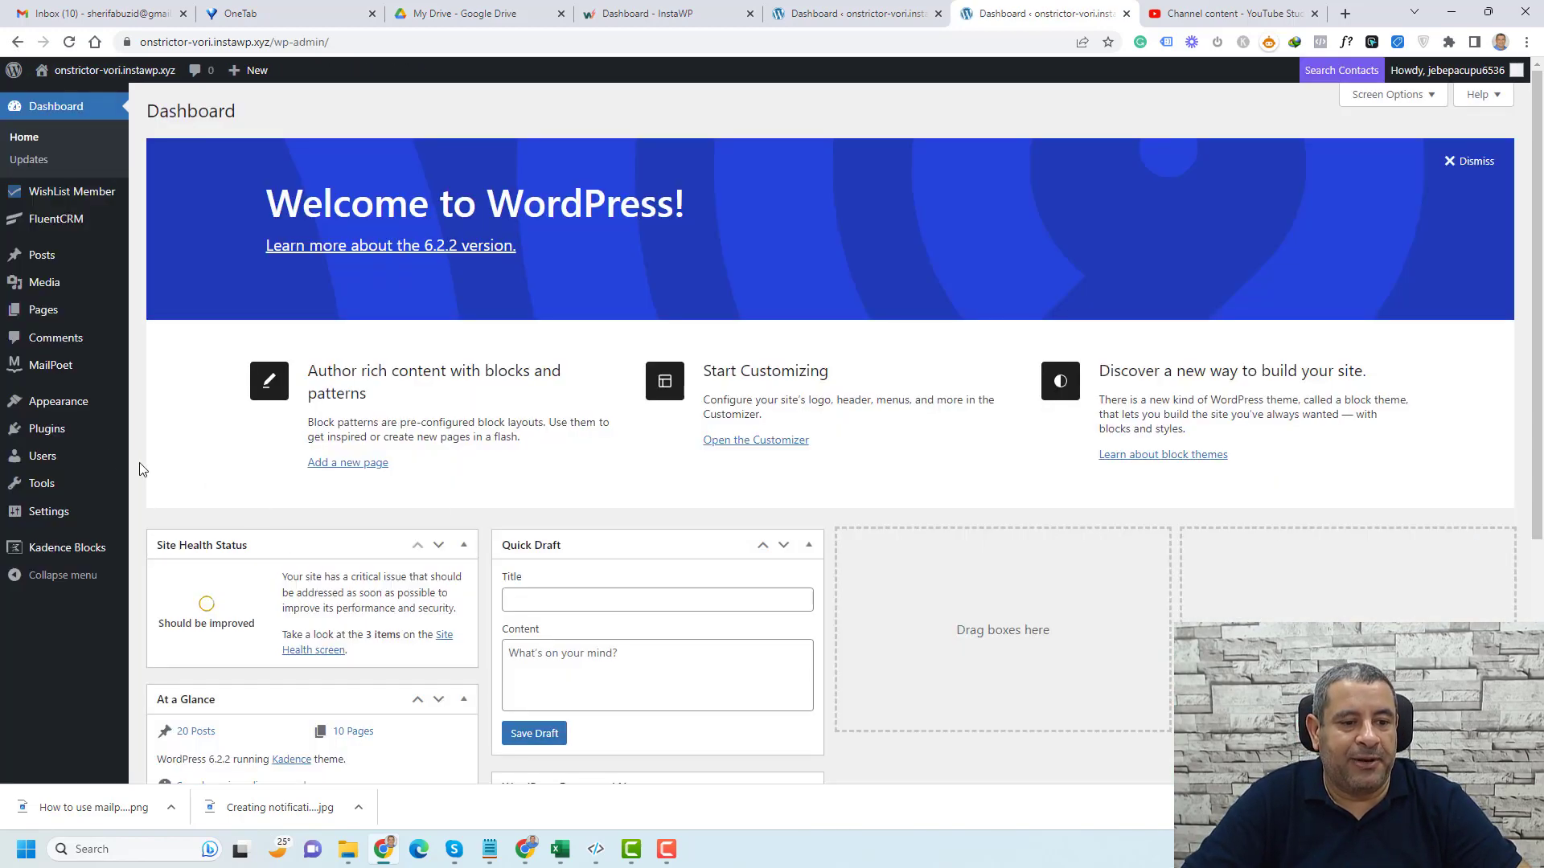
mouse_move(78, 435)
left_click(173, 455)
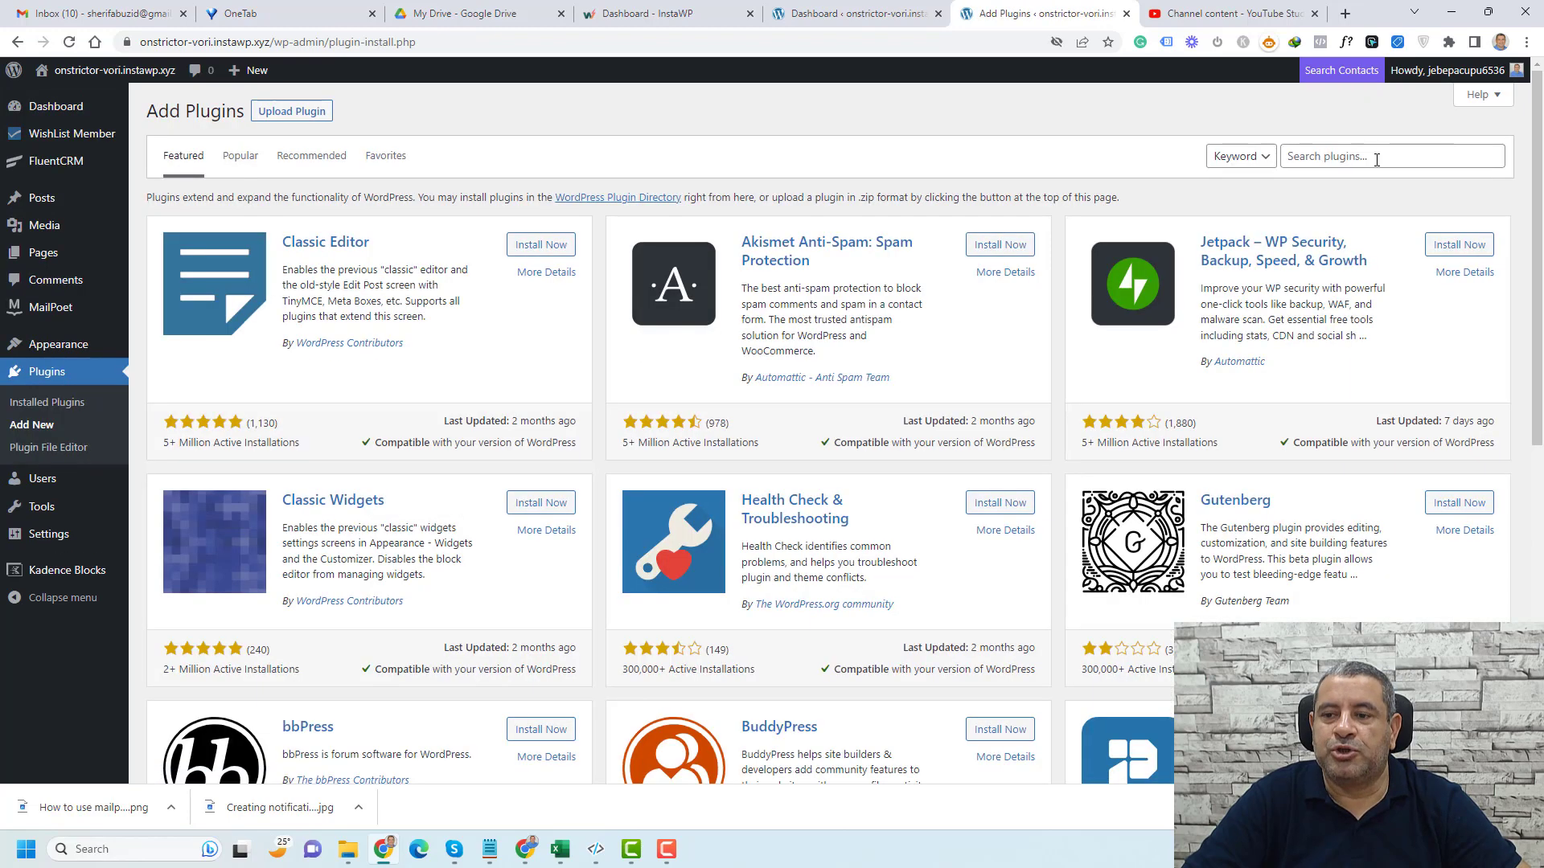
left_click(1377, 158)
type("WPVIVID")
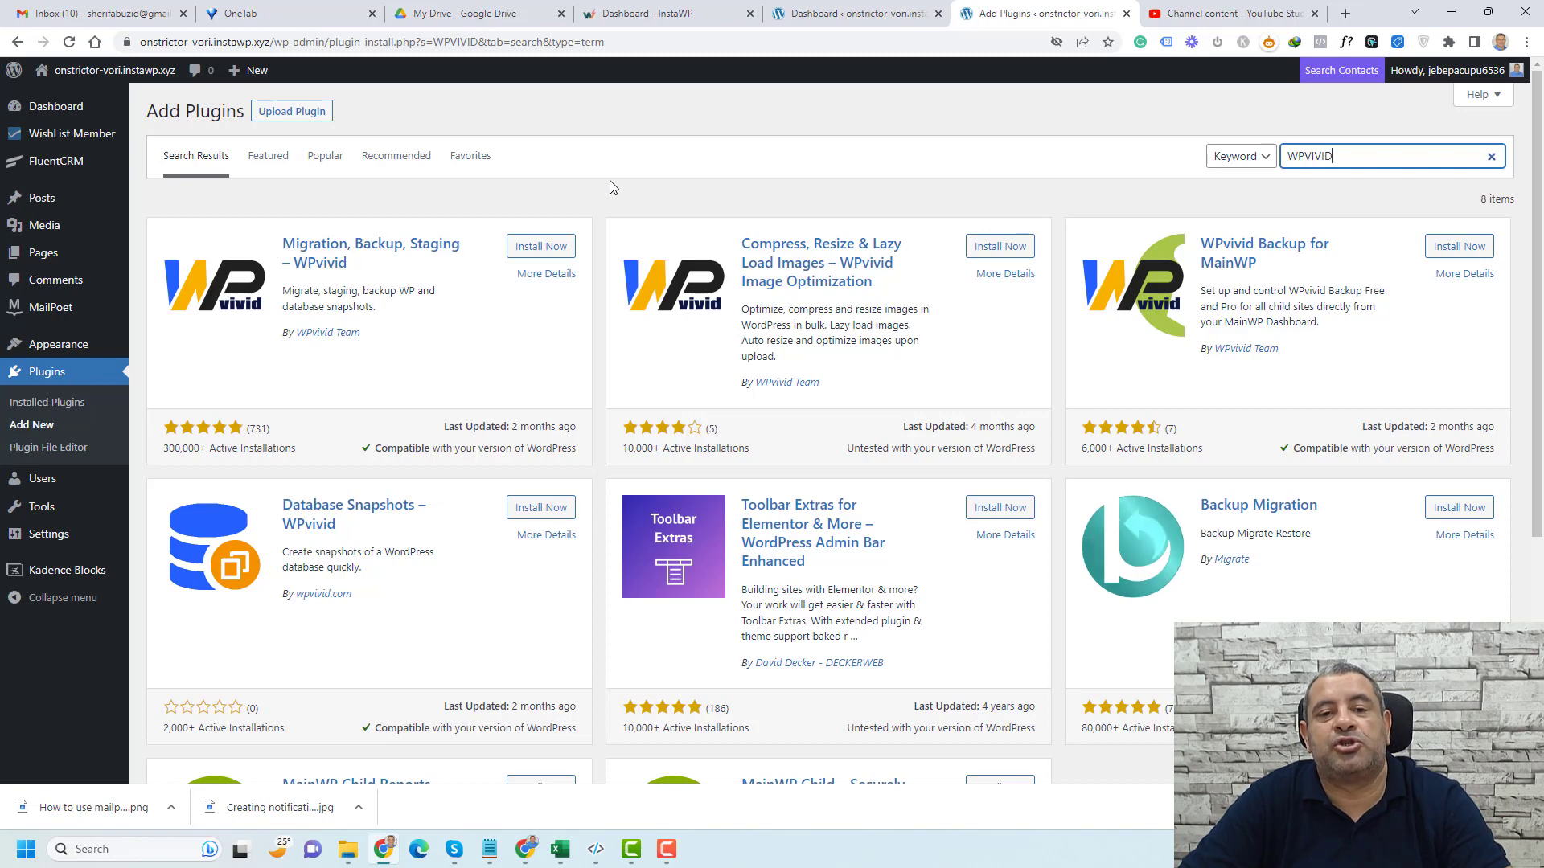
left_click(554, 254)
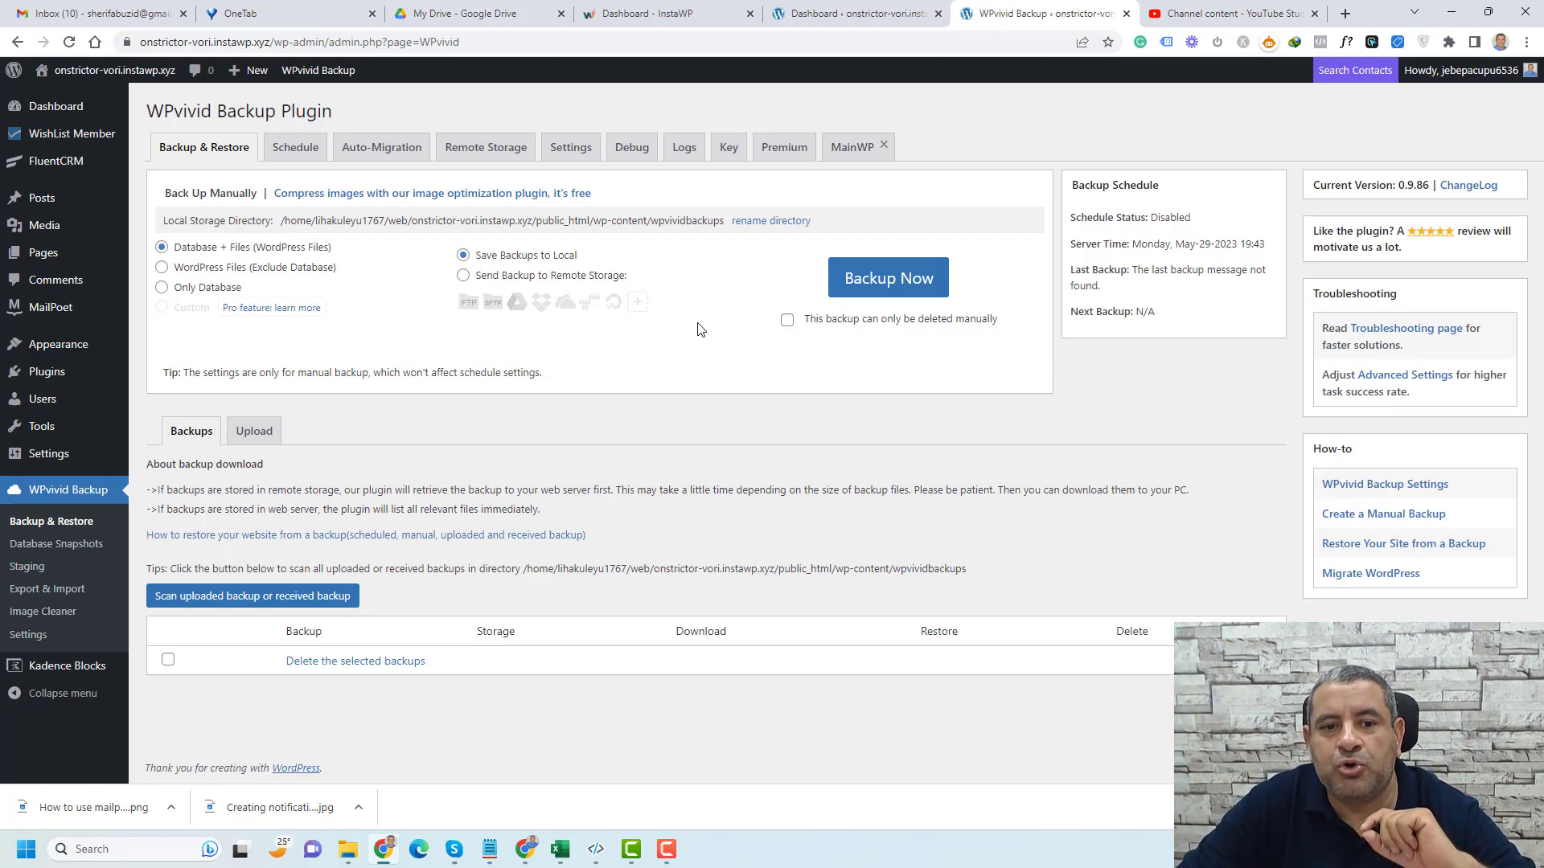
Authenticate Google Drive as remote storage for WPvivid and grant wpvivid.com access to the Google account.
left_click(497, 151)
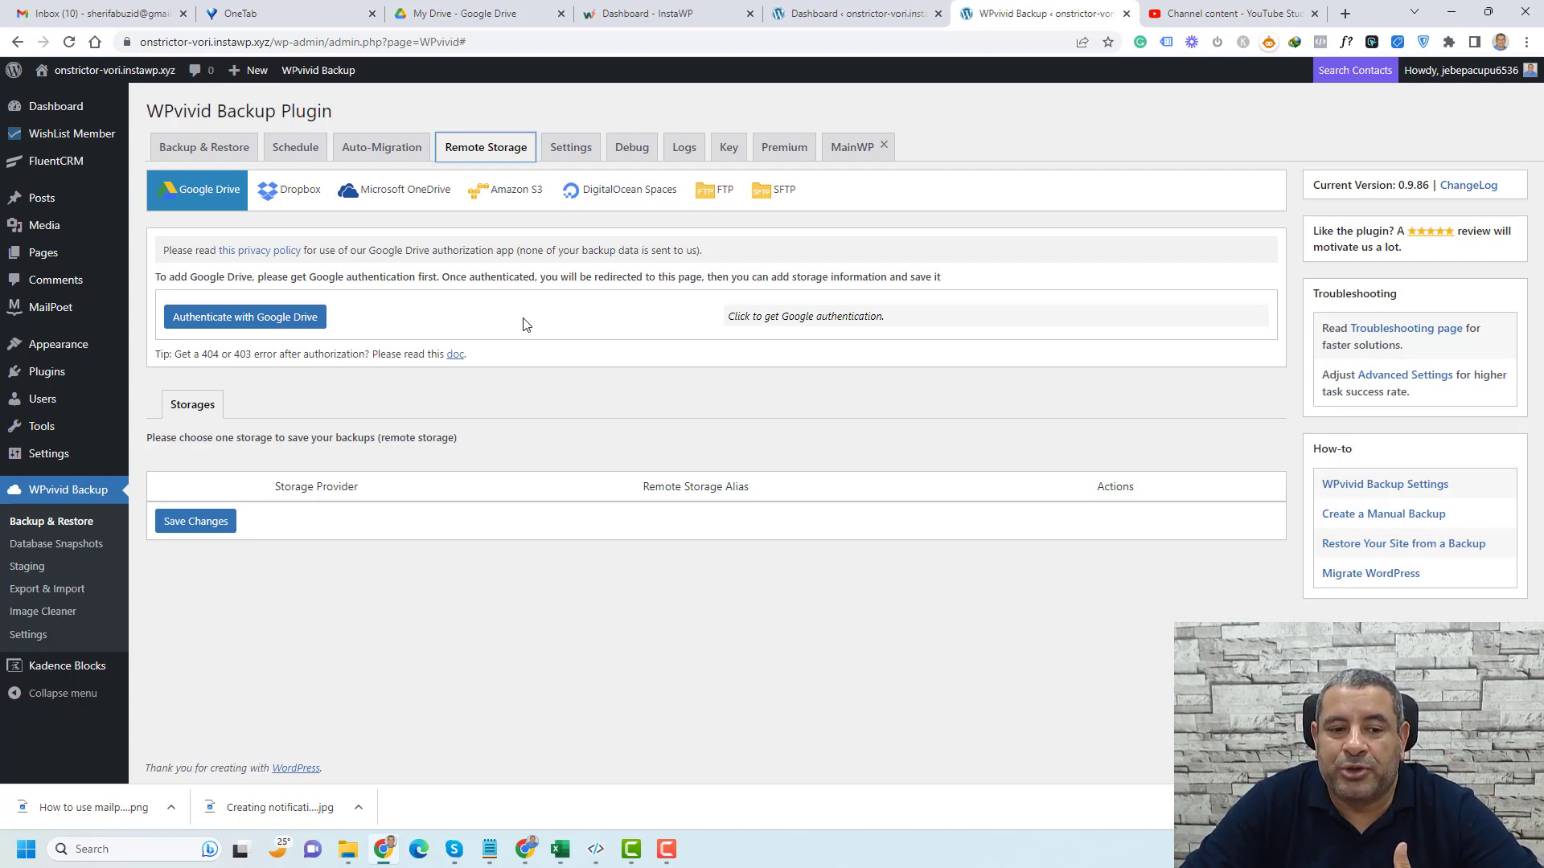
left_click(266, 326)
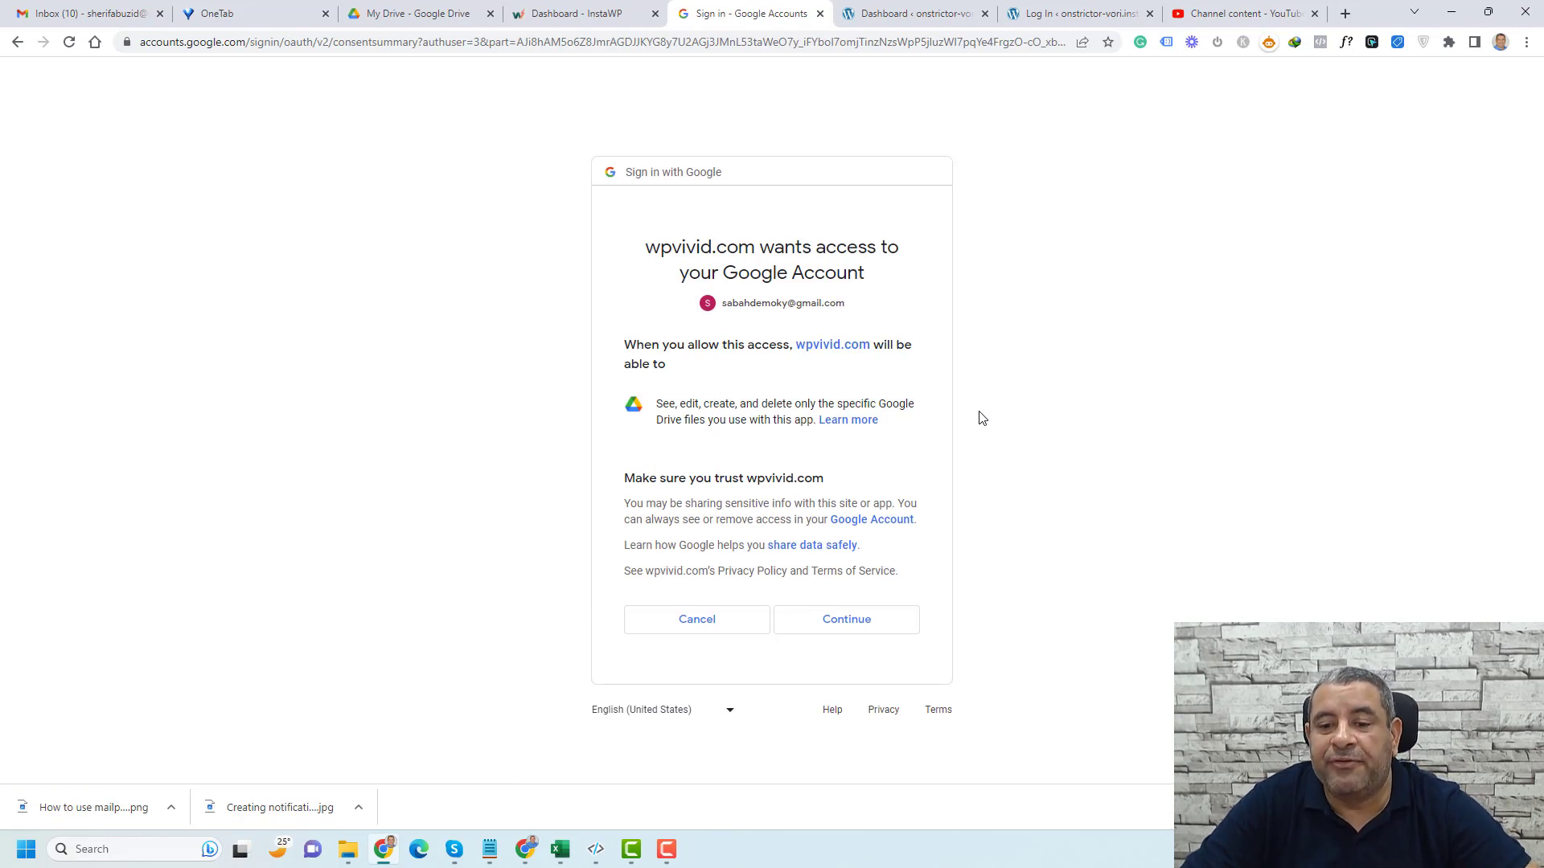
left_click(844, 628)
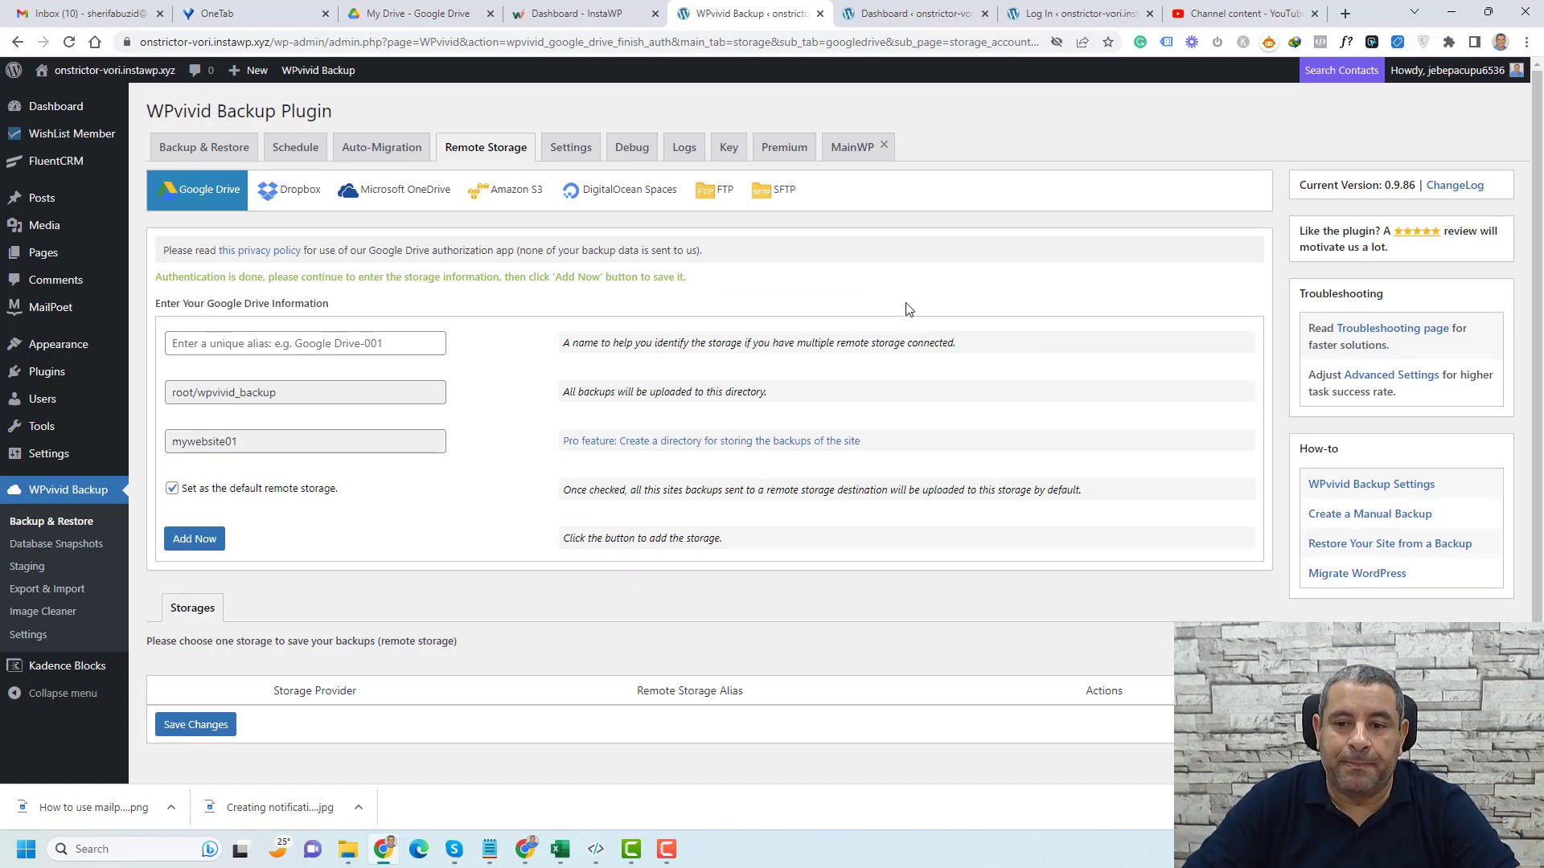
Add the authenticated Google Drive as the default remote storage under the alias GoogleDrive.
left_click(301, 346)
left_click(447, 318)
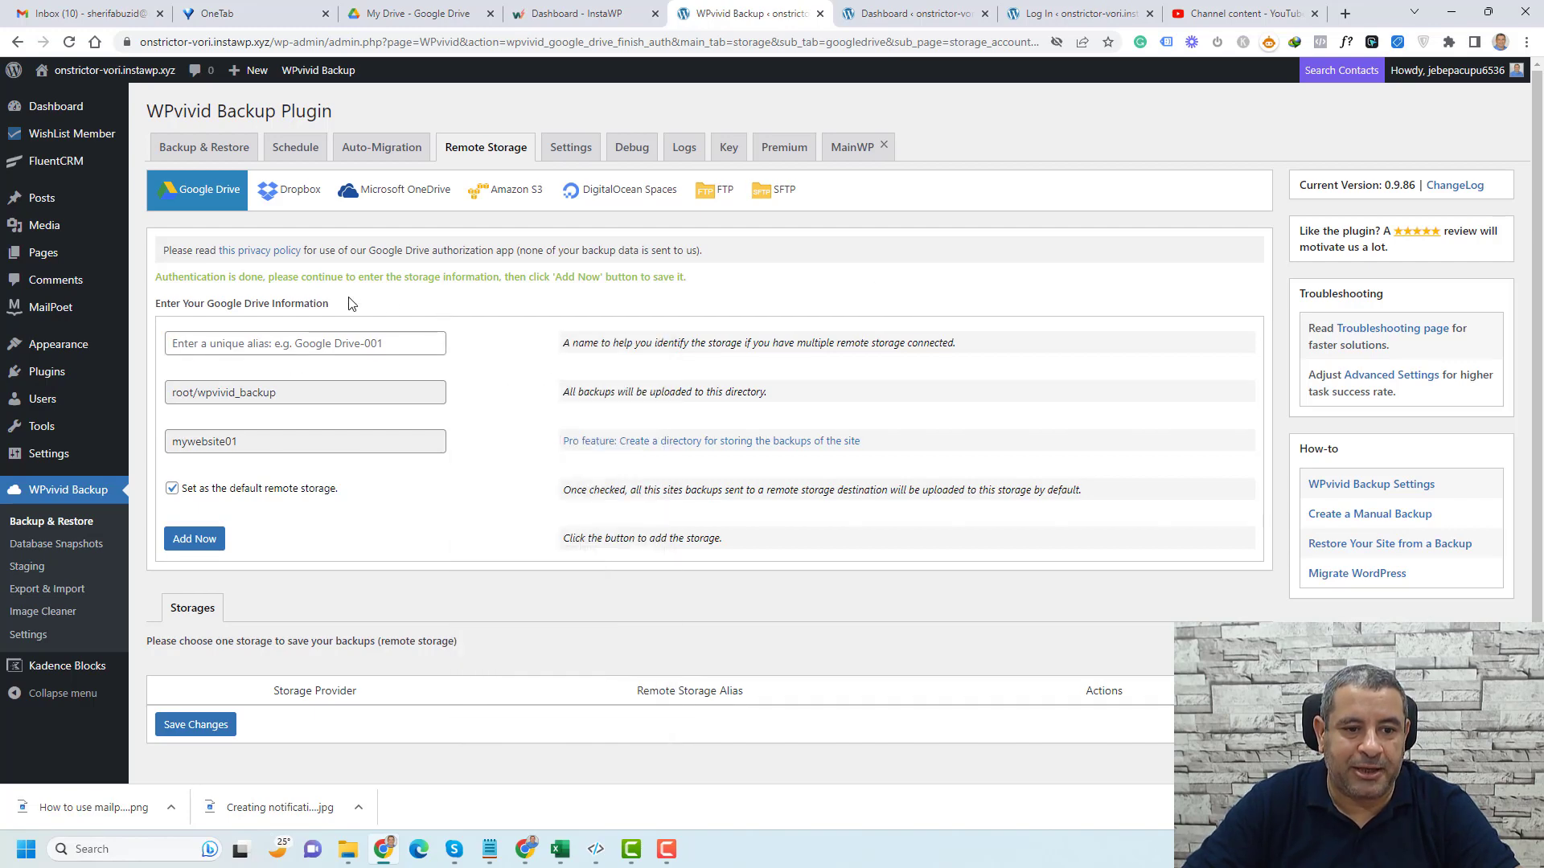
left_click(249, 345)
type("GoogleDrive")
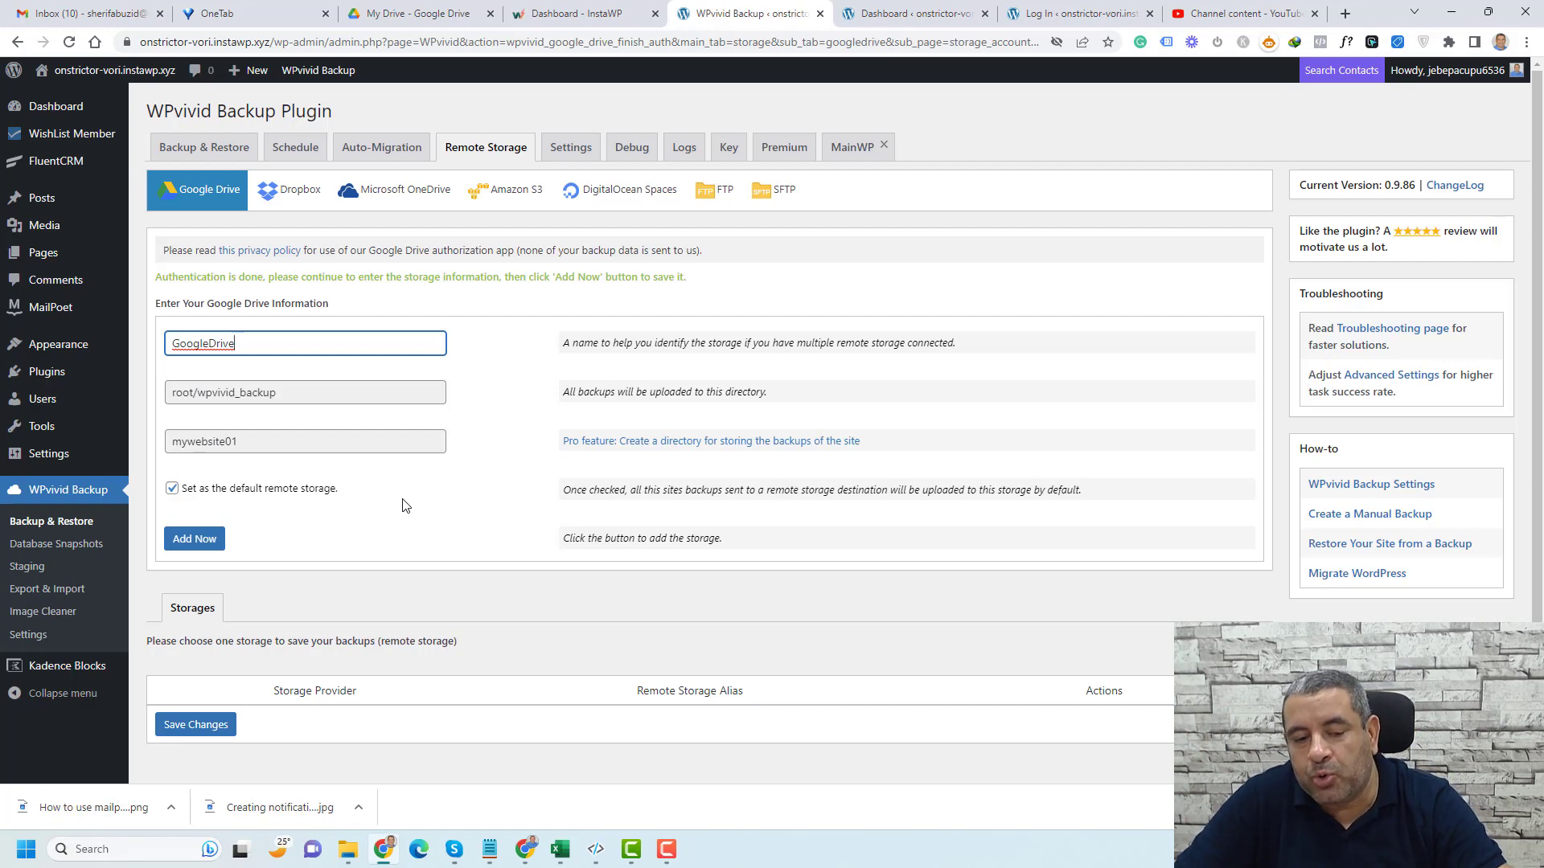
left_click(194, 539)
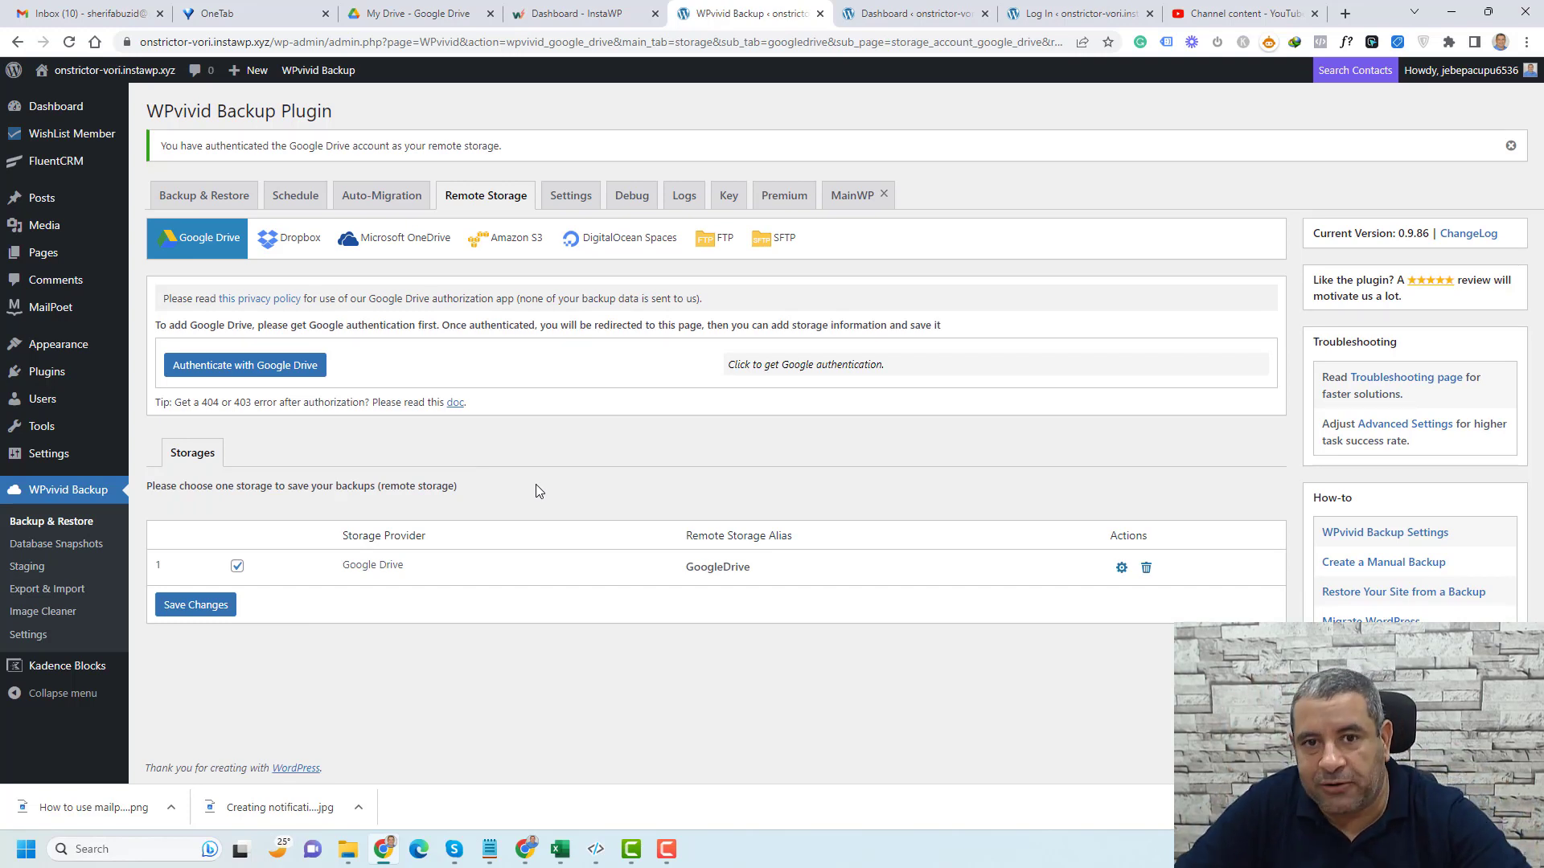
Set the manual backup to be sent to remote storage.
left_click(214, 197)
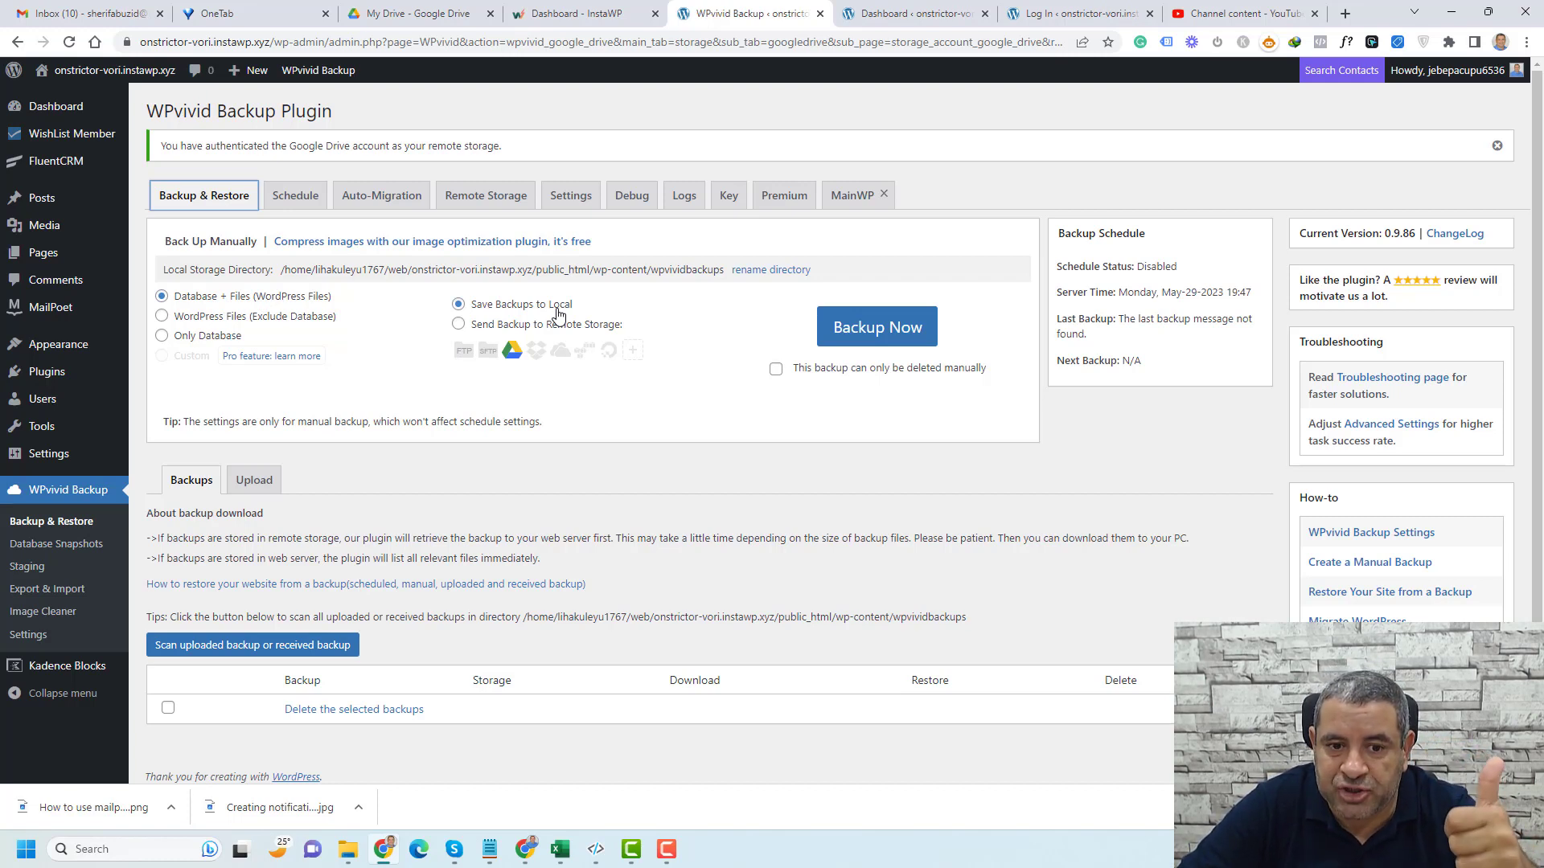
left_click(458, 325)
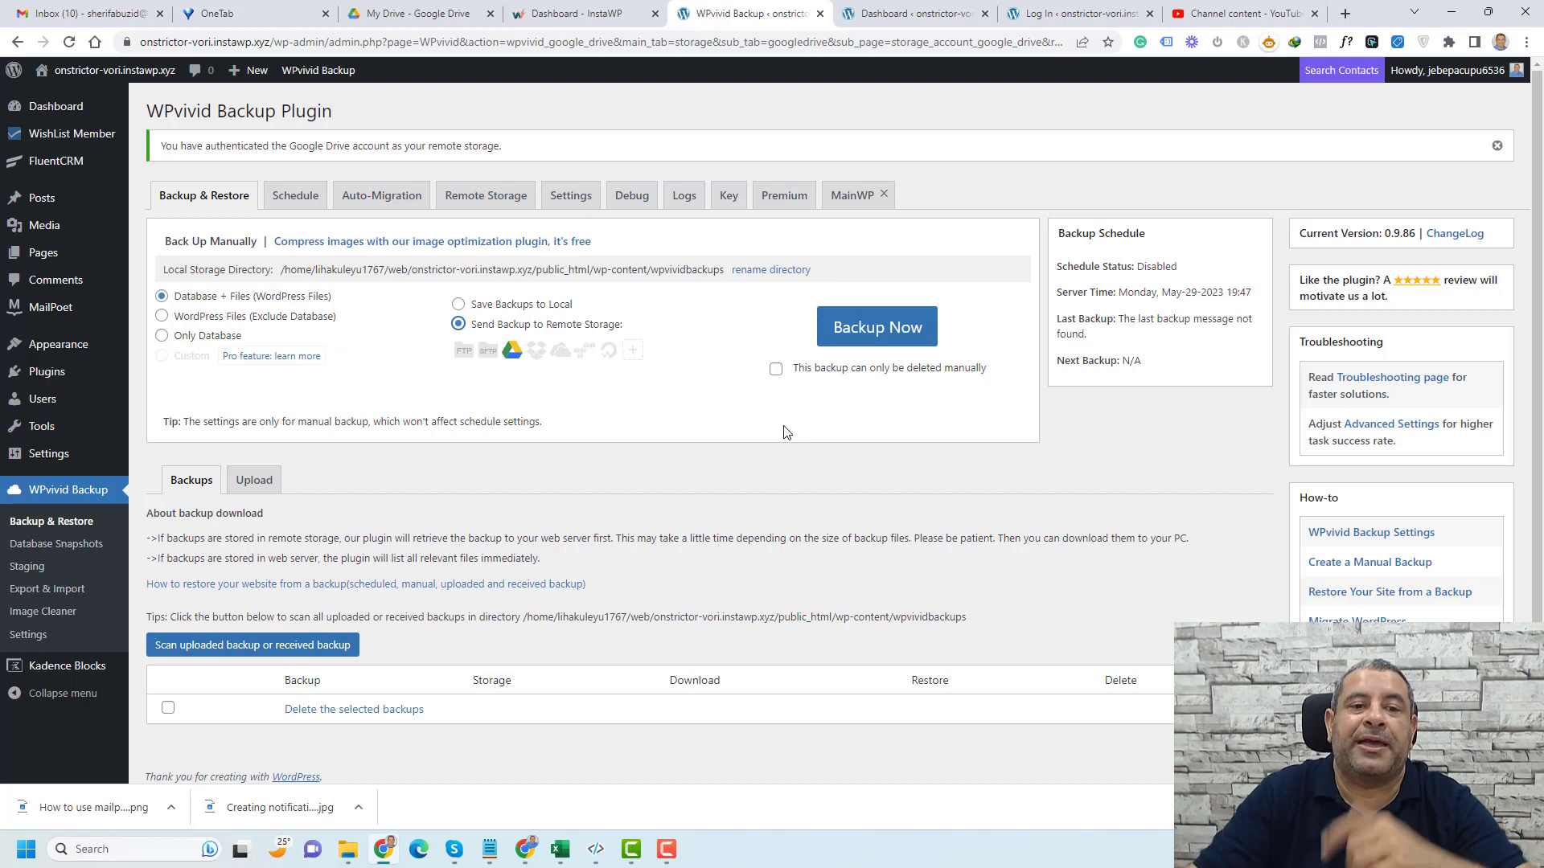
Enable the backup schedule with backups sent to remote storage, save it, and check the backup and schedule pages.
left_click(293, 200)
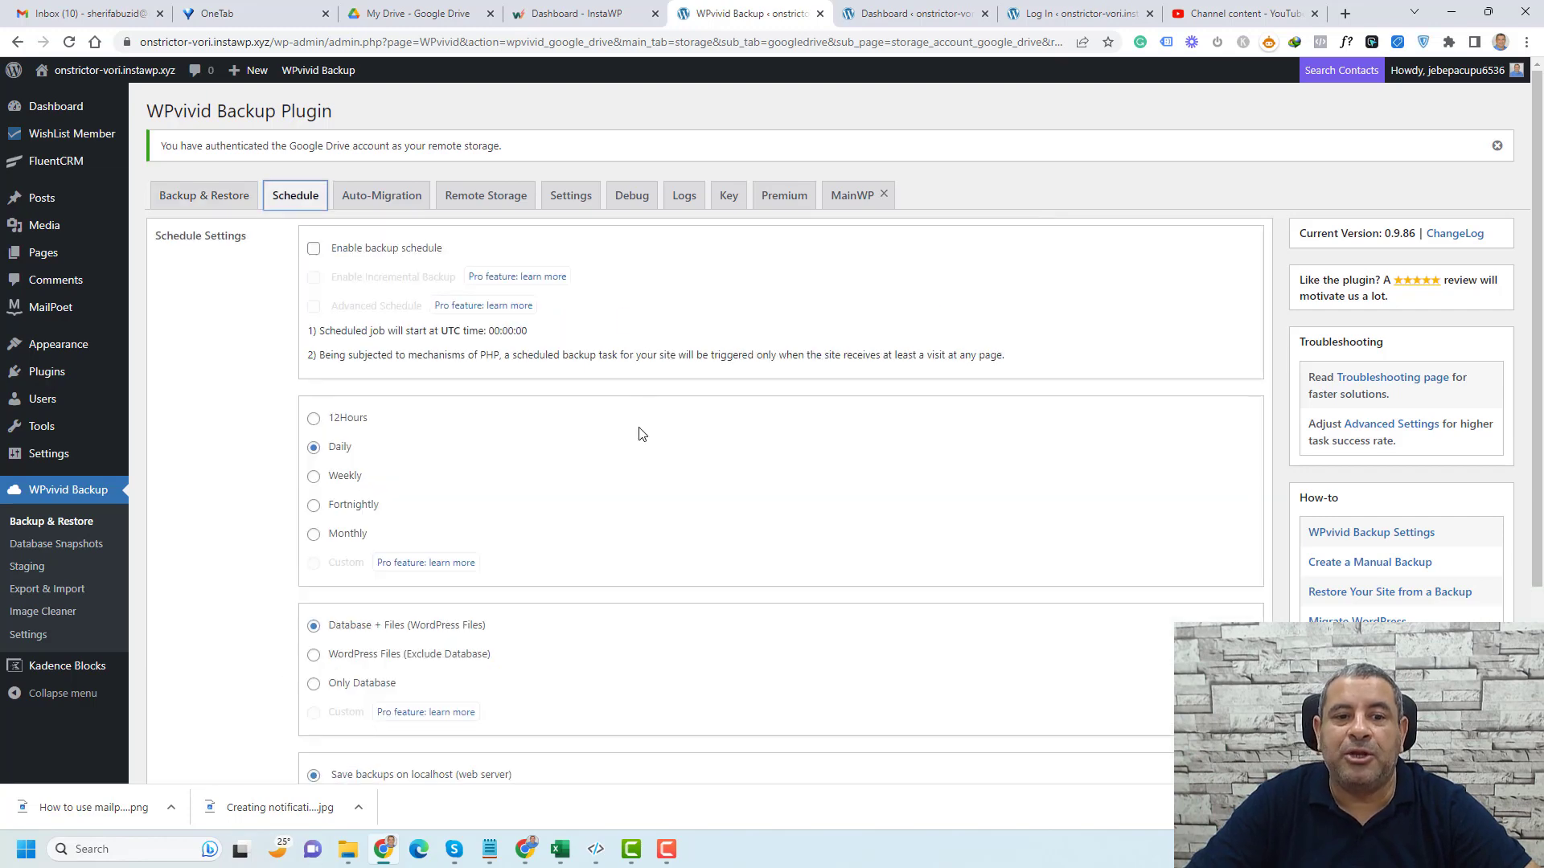
left_click(314, 249)
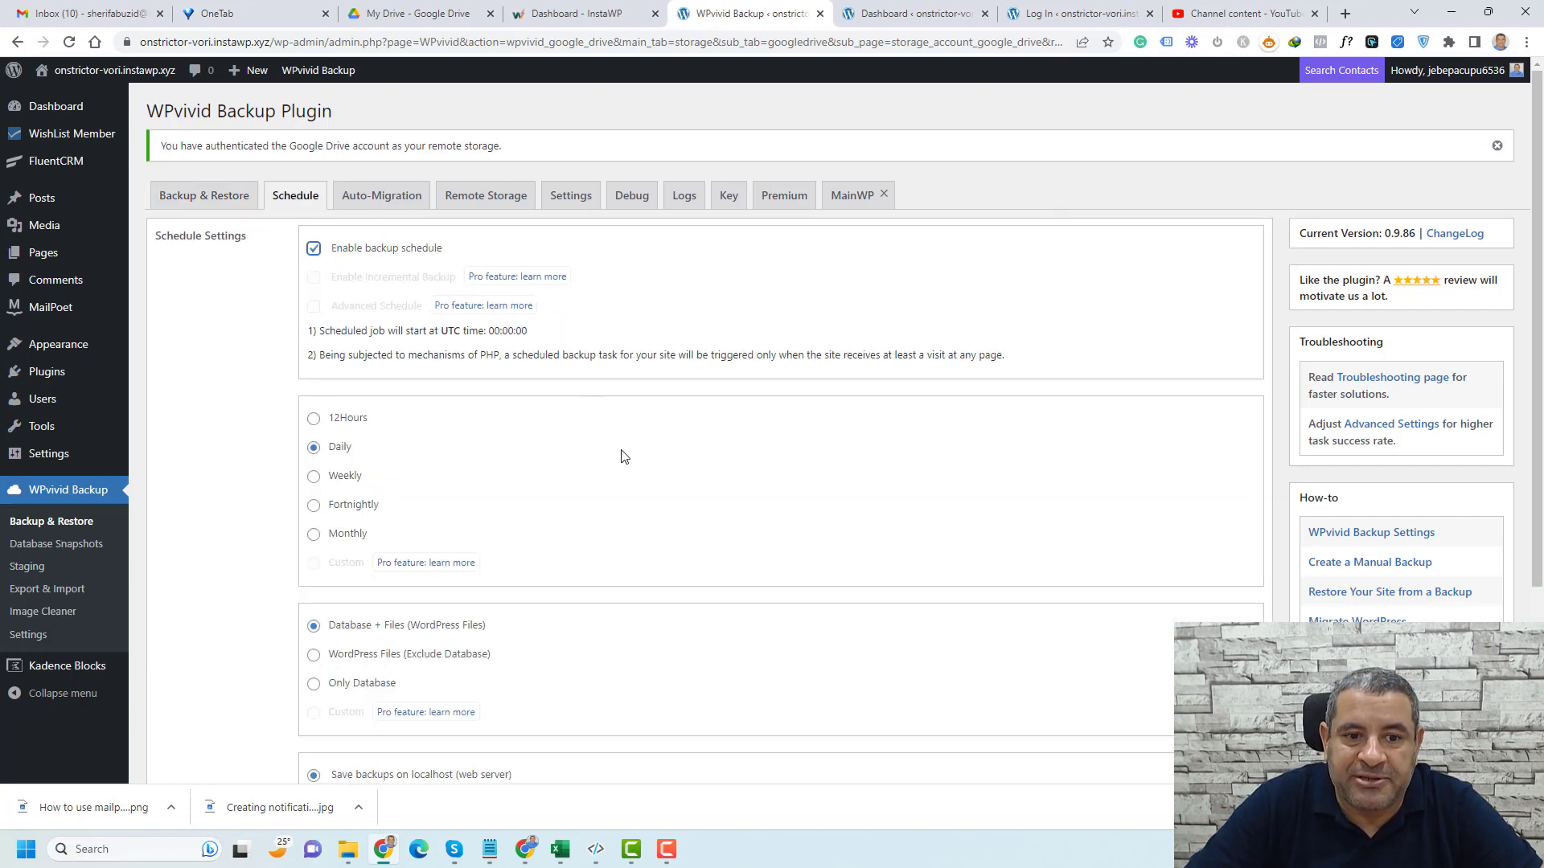
scroll(624, 457, "down", 1)
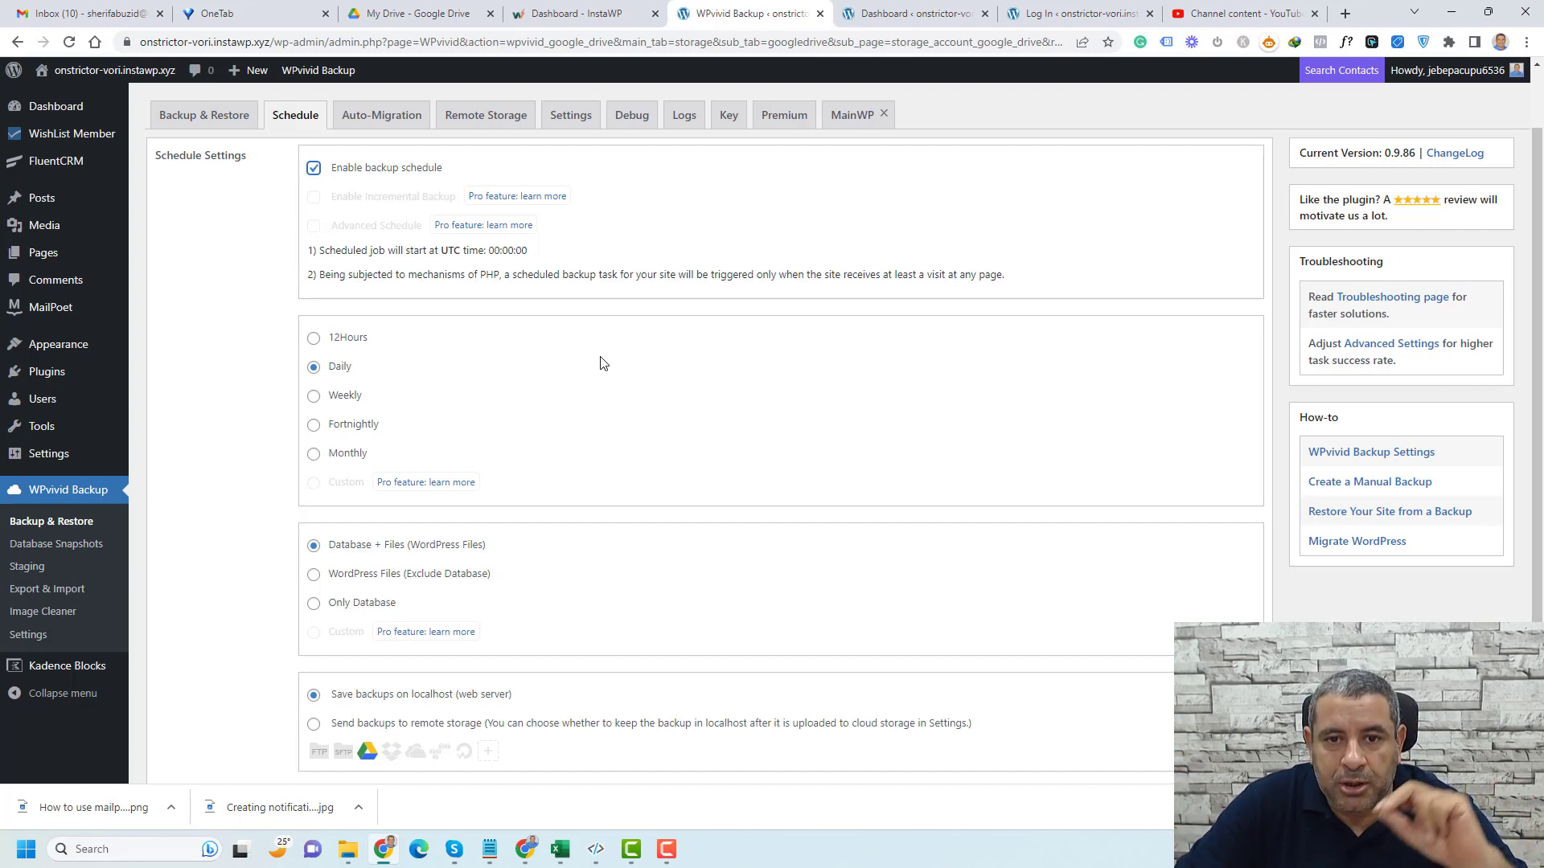
scroll(632, 418, "down", 2)
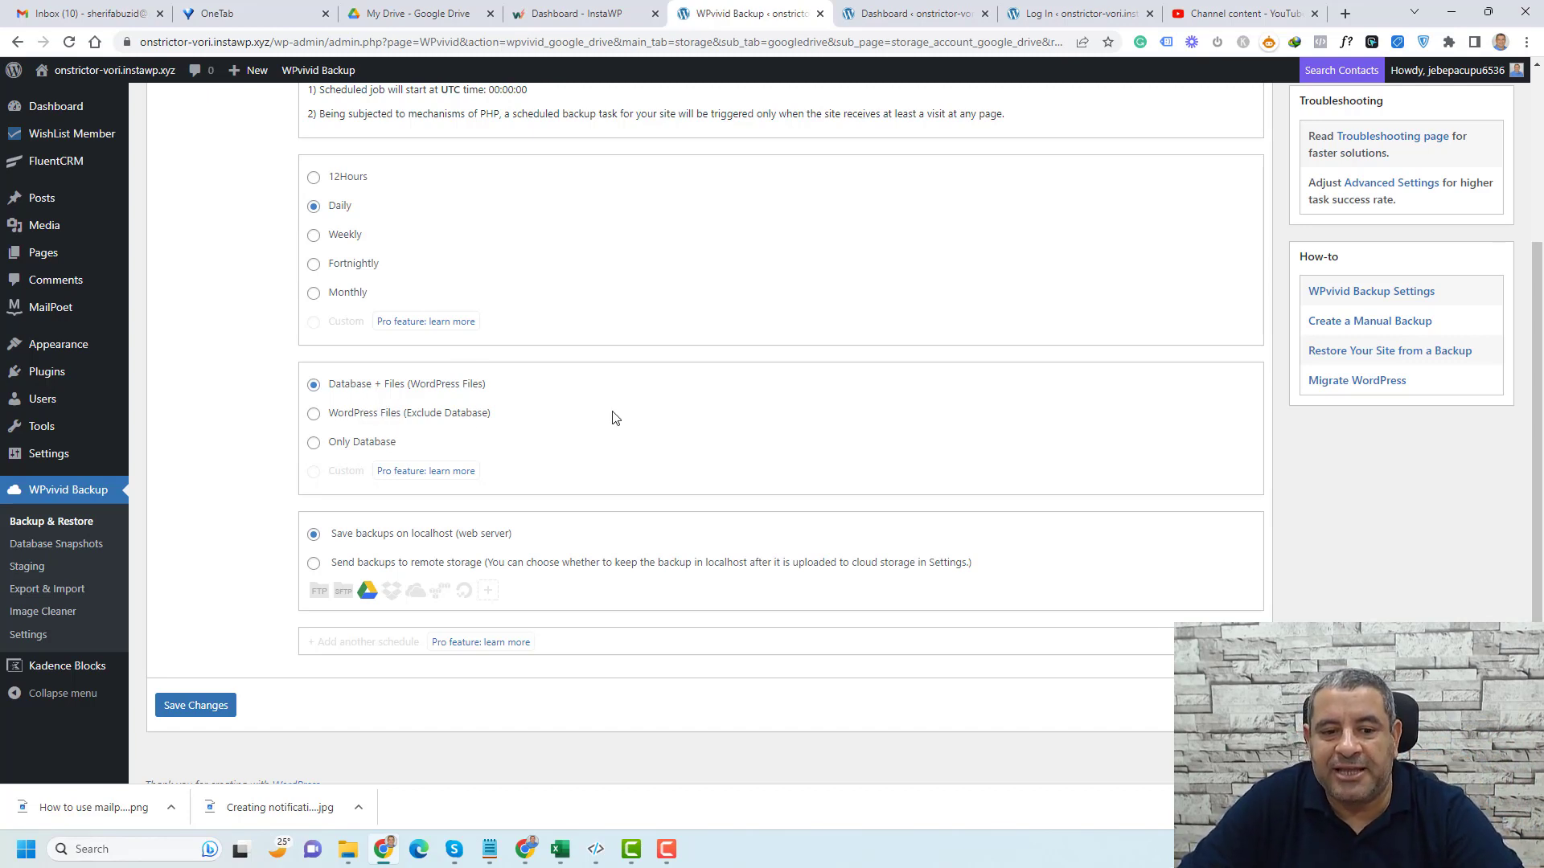
scroll(615, 417, "down", 1)
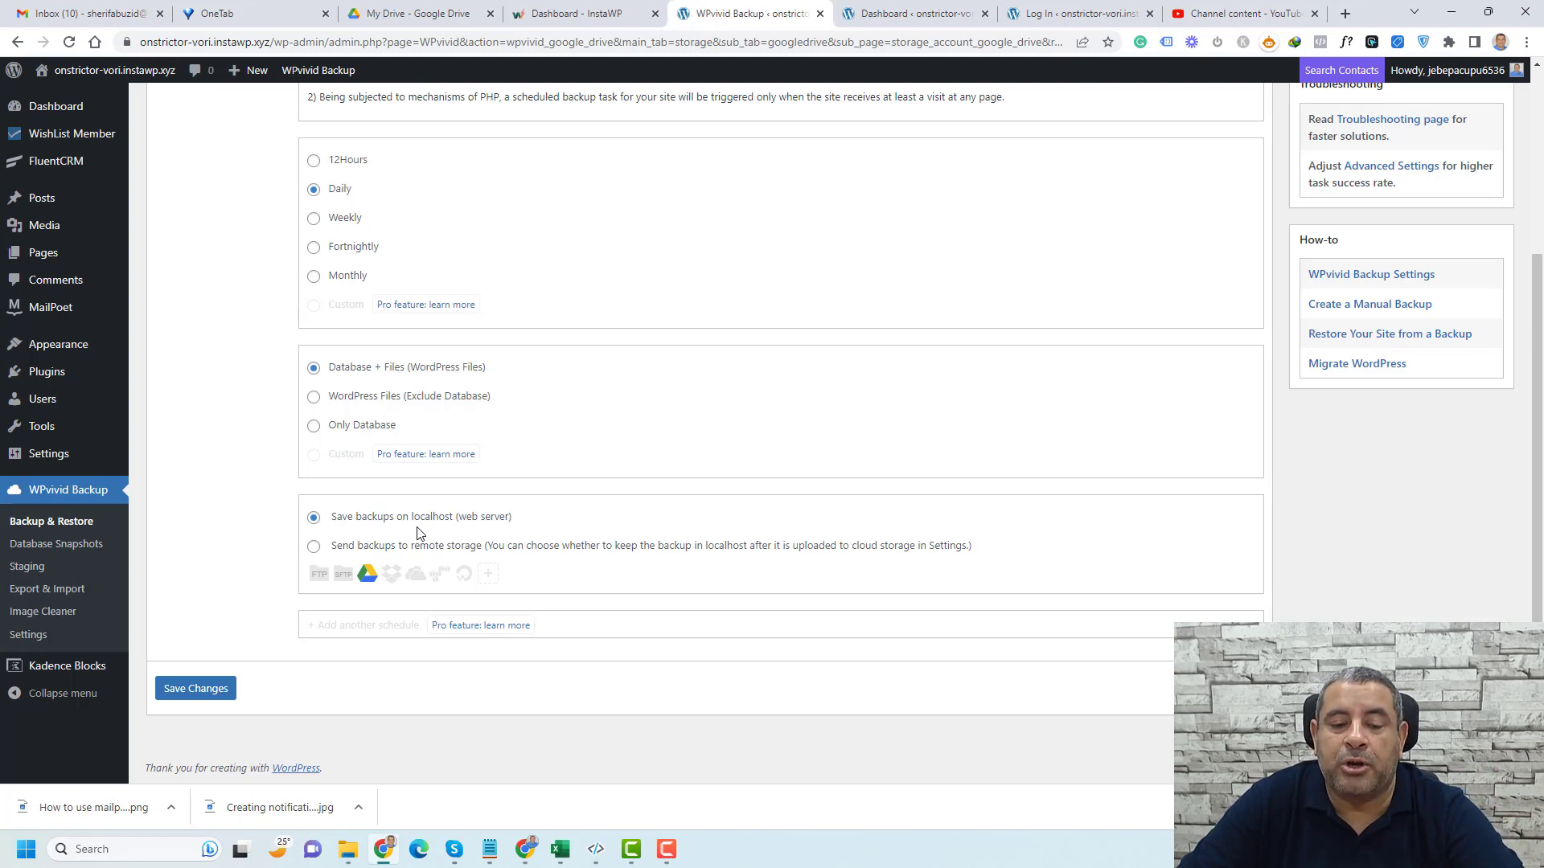
left_click(314, 550)
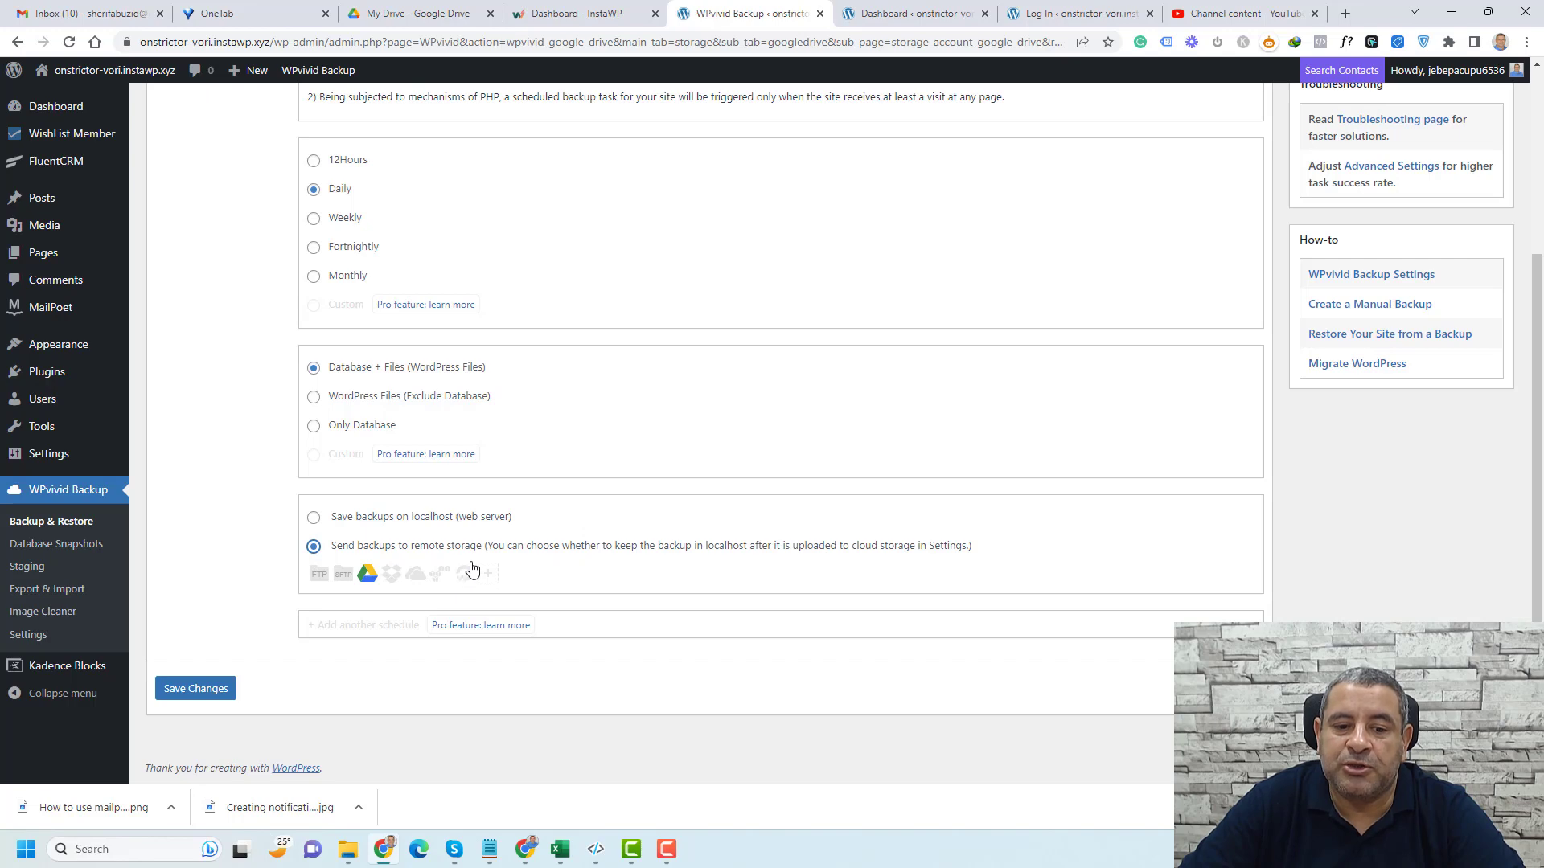
left_click(175, 688)
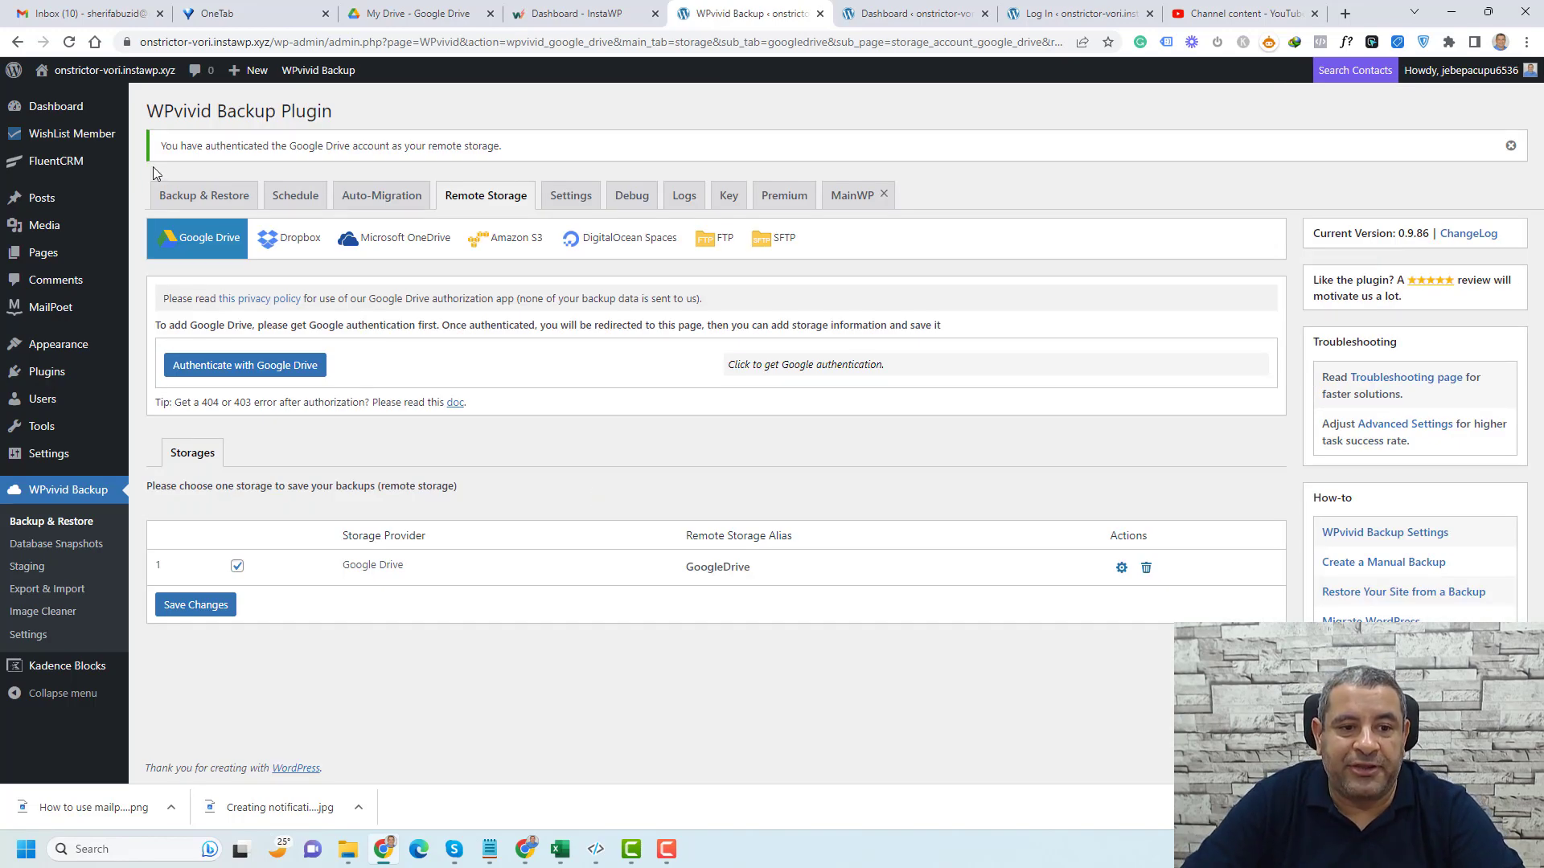
left_click(201, 195)
left_click(308, 200)
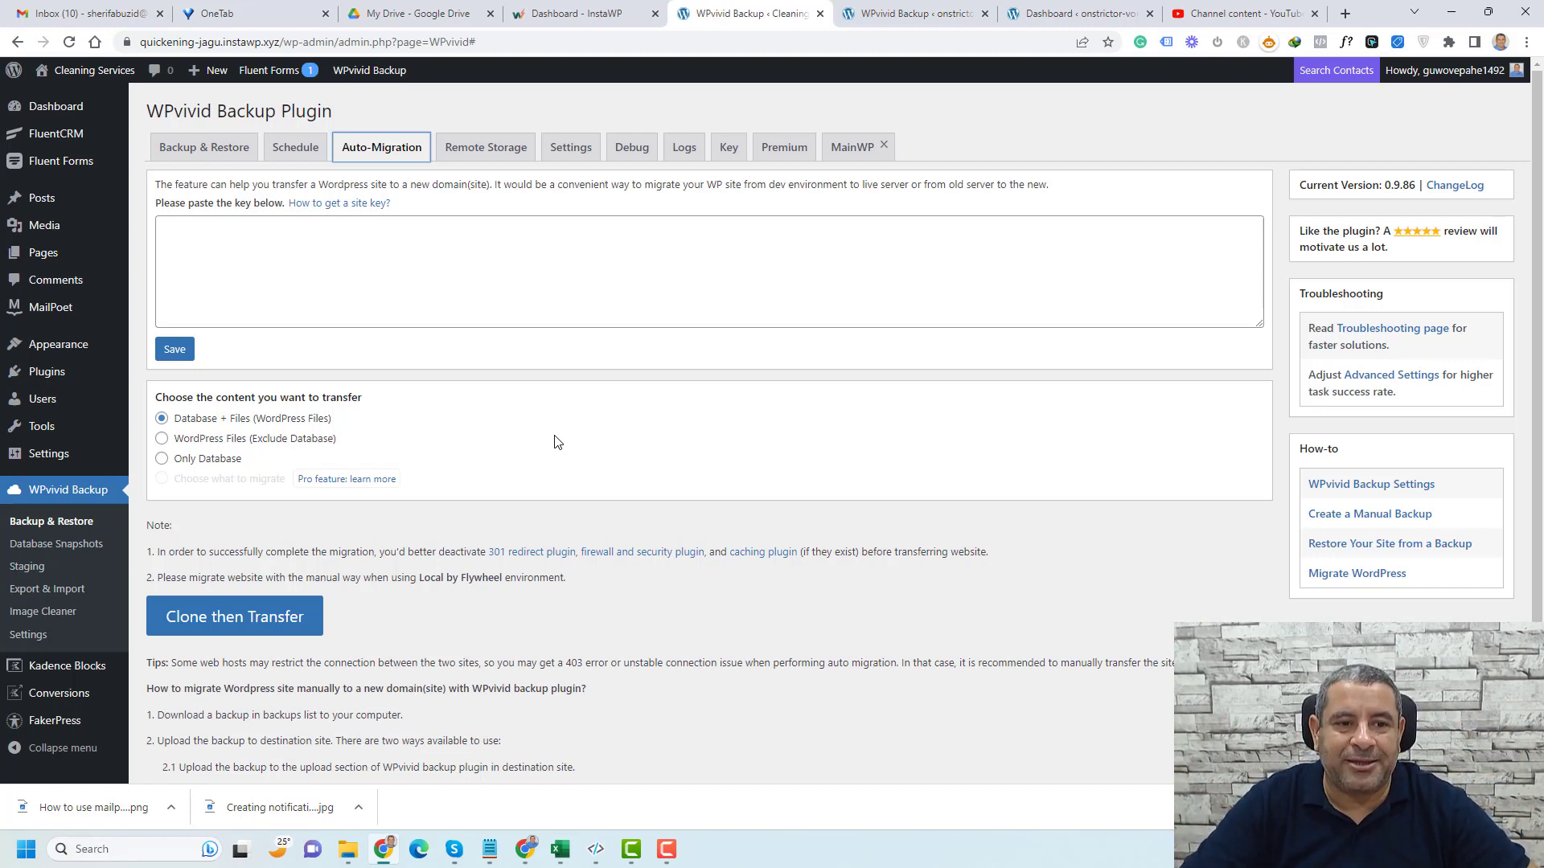
Show auto-migration on the Cleaning Services site, then generate a site key expiring in 8 hours on the onstrictor-vori.instawp.xyz site.
left_click(212, 150)
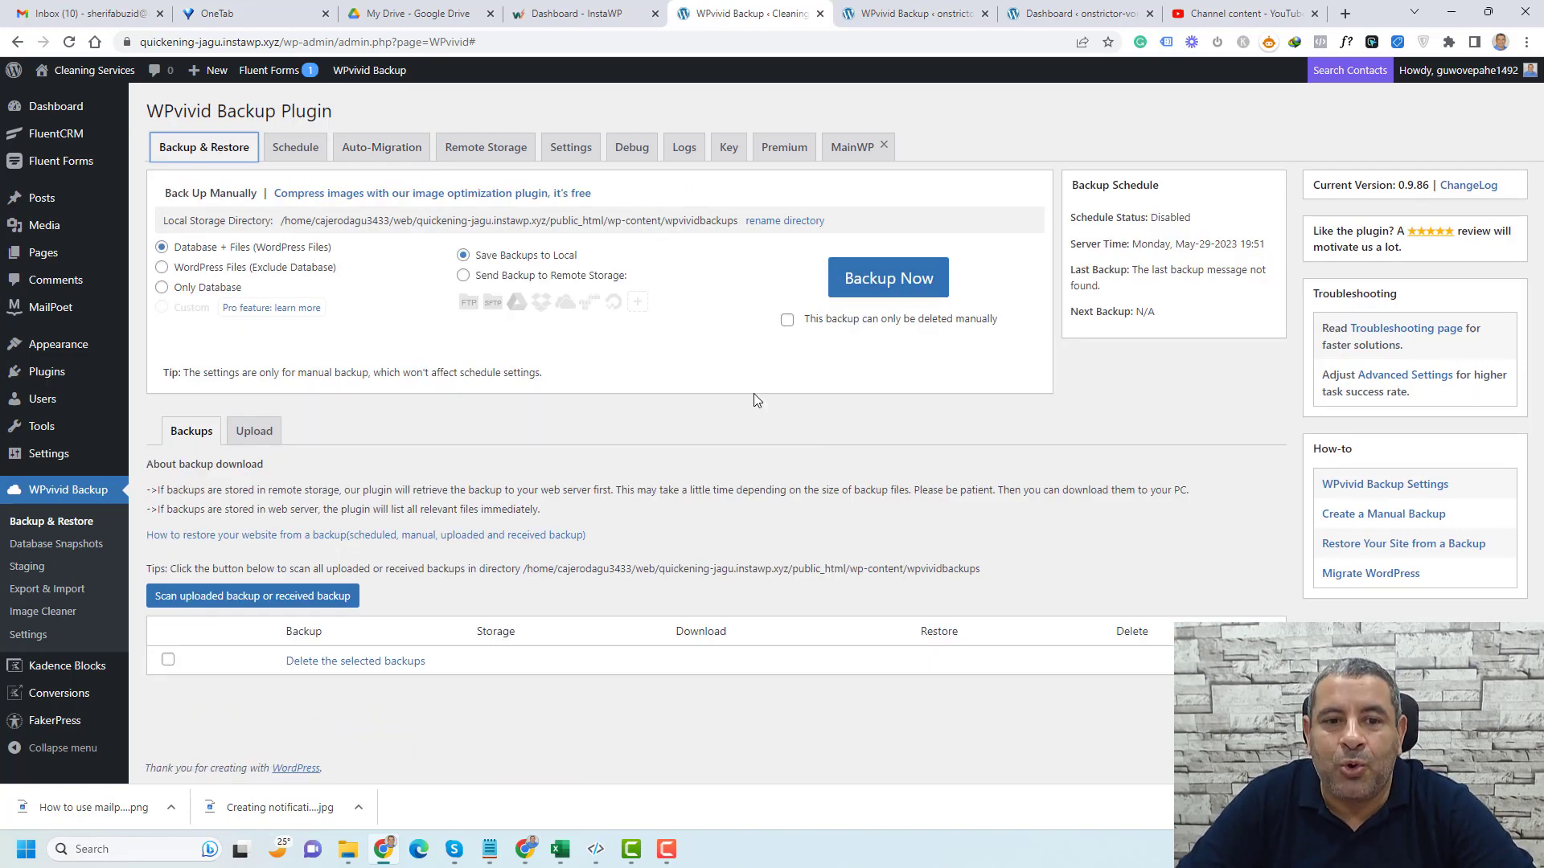
left_click(399, 156)
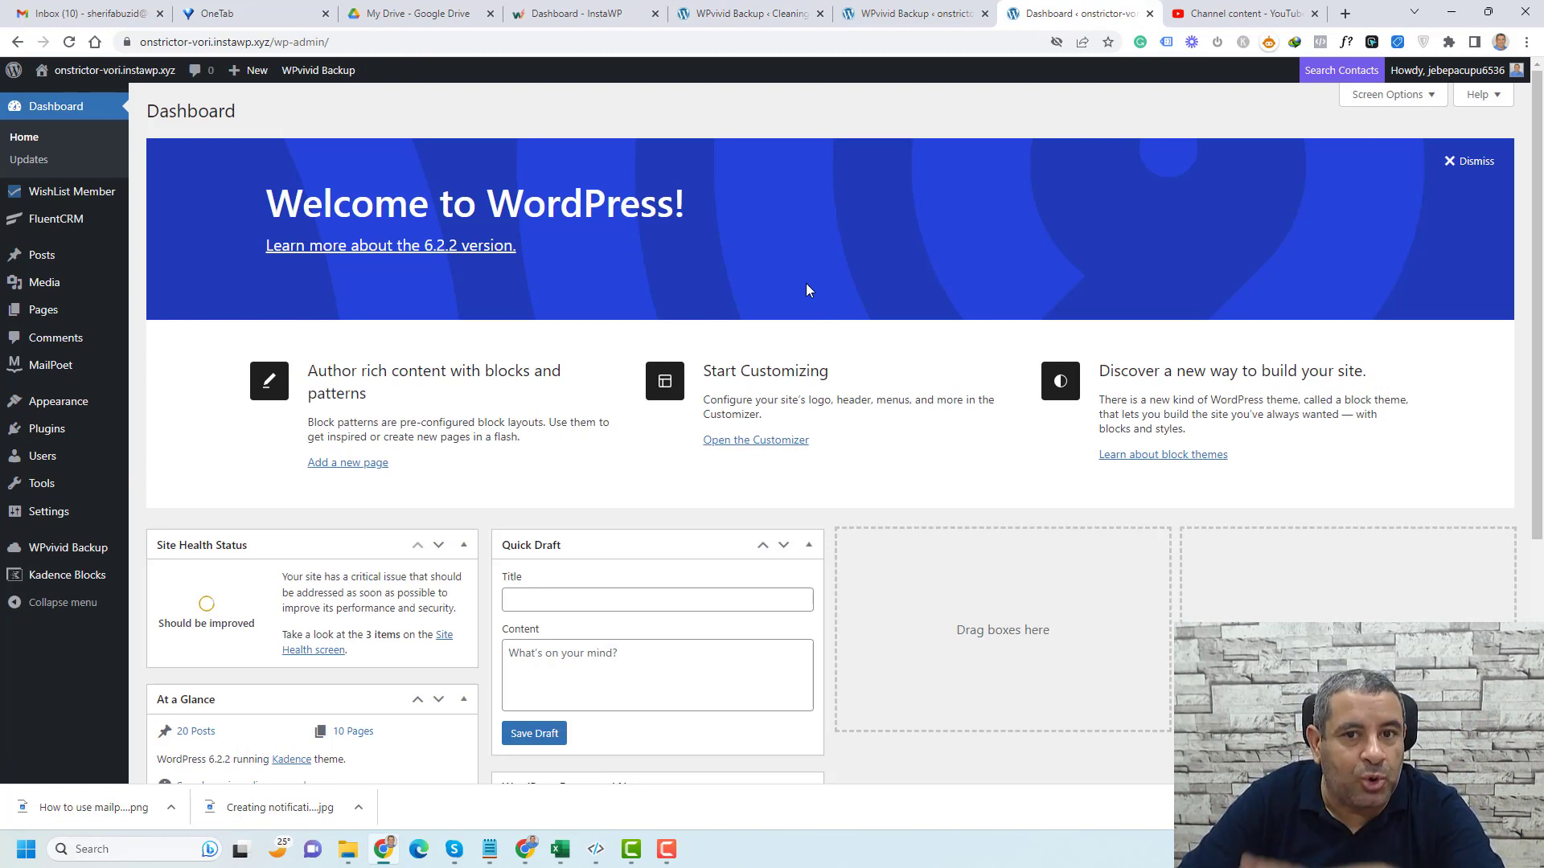
mouse_move(84, 552)
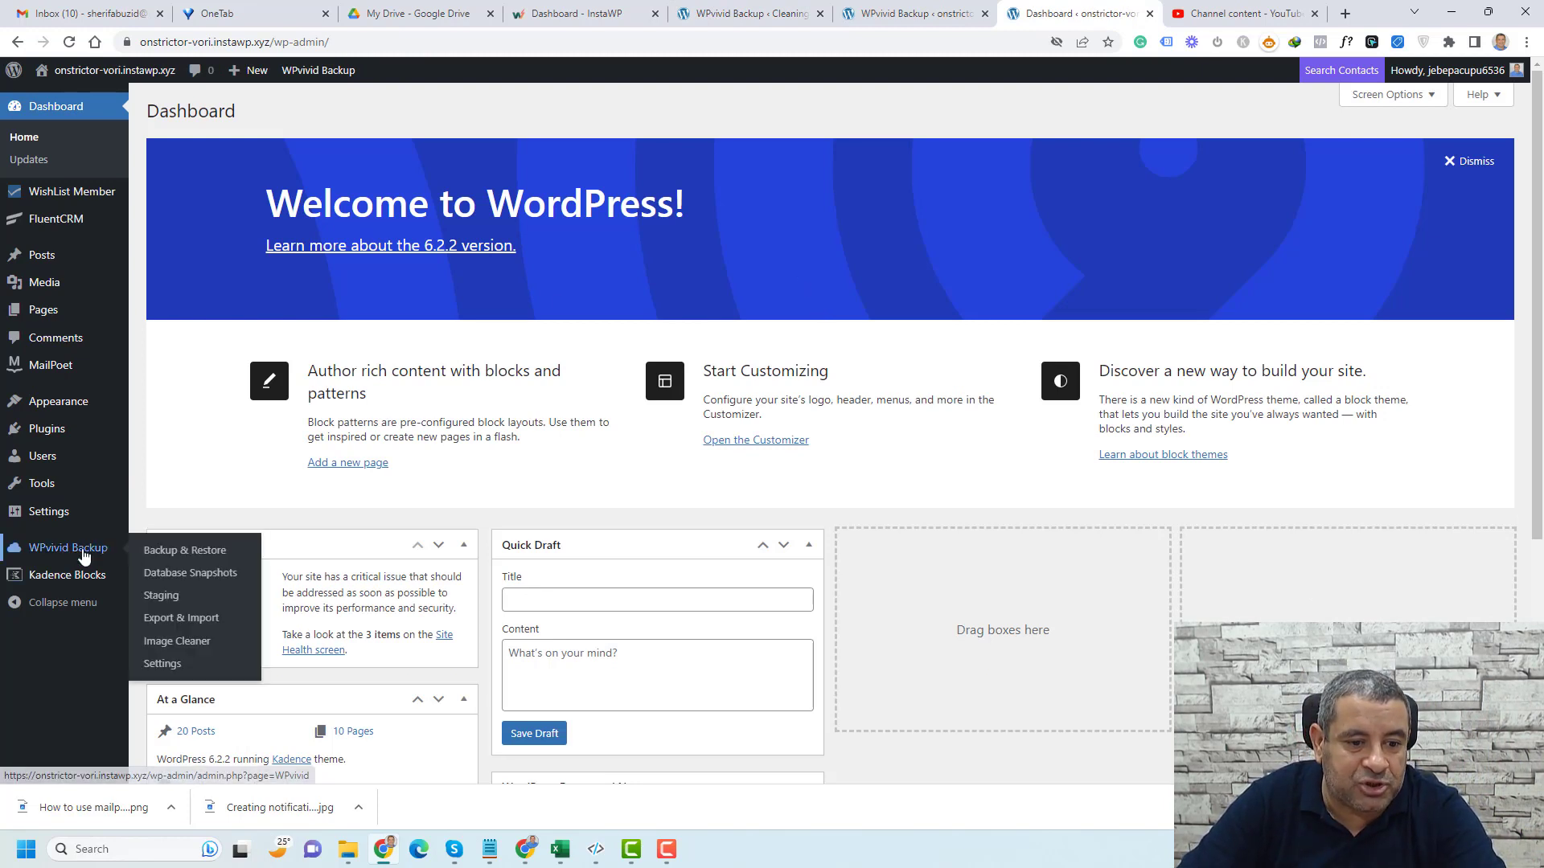
left_click(156, 668)
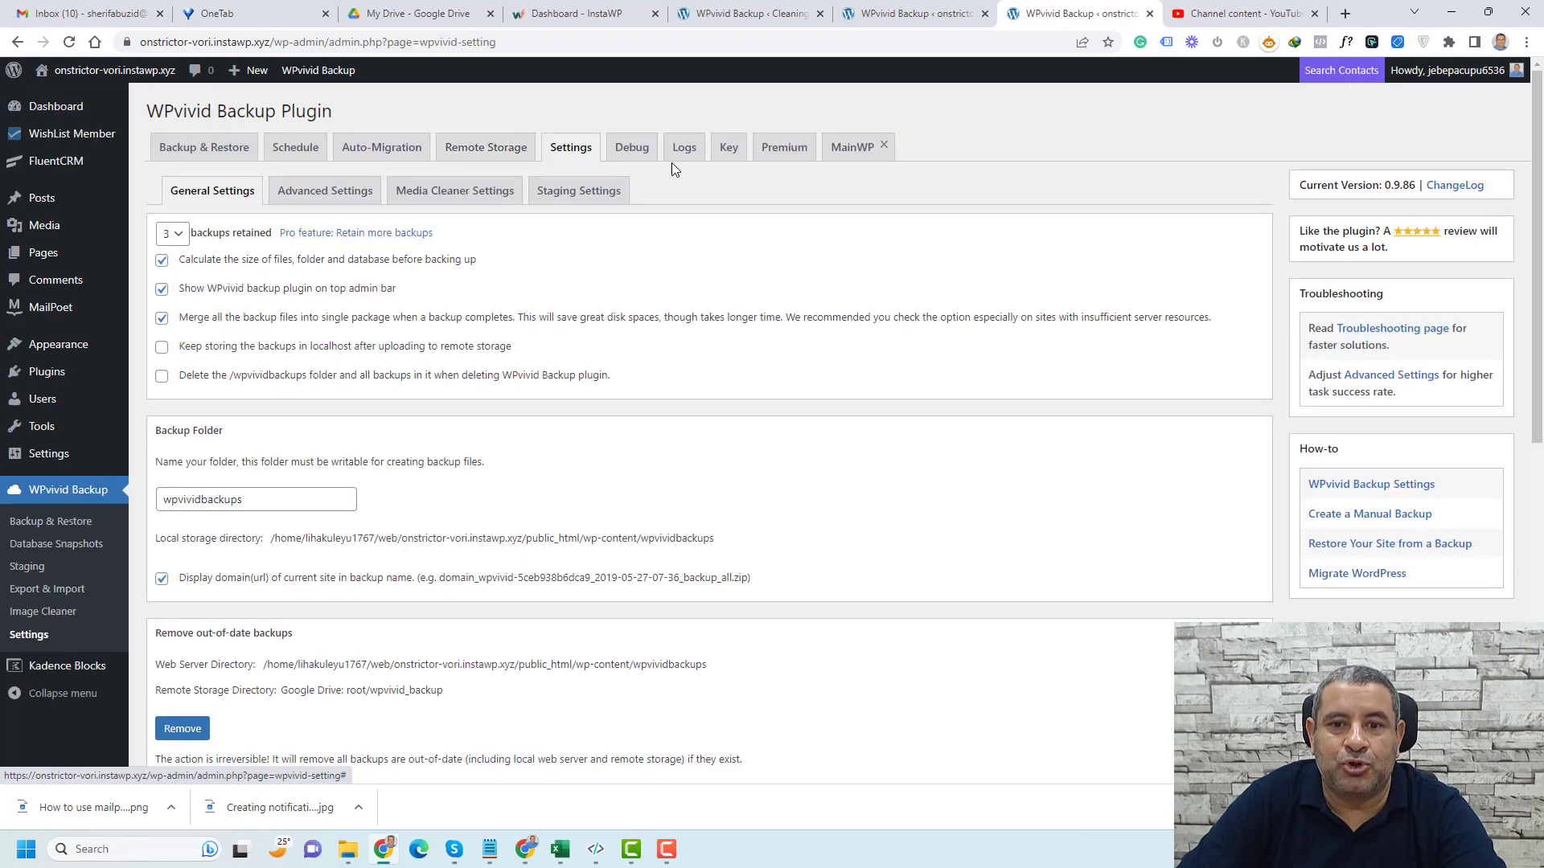
left_click(725, 149)
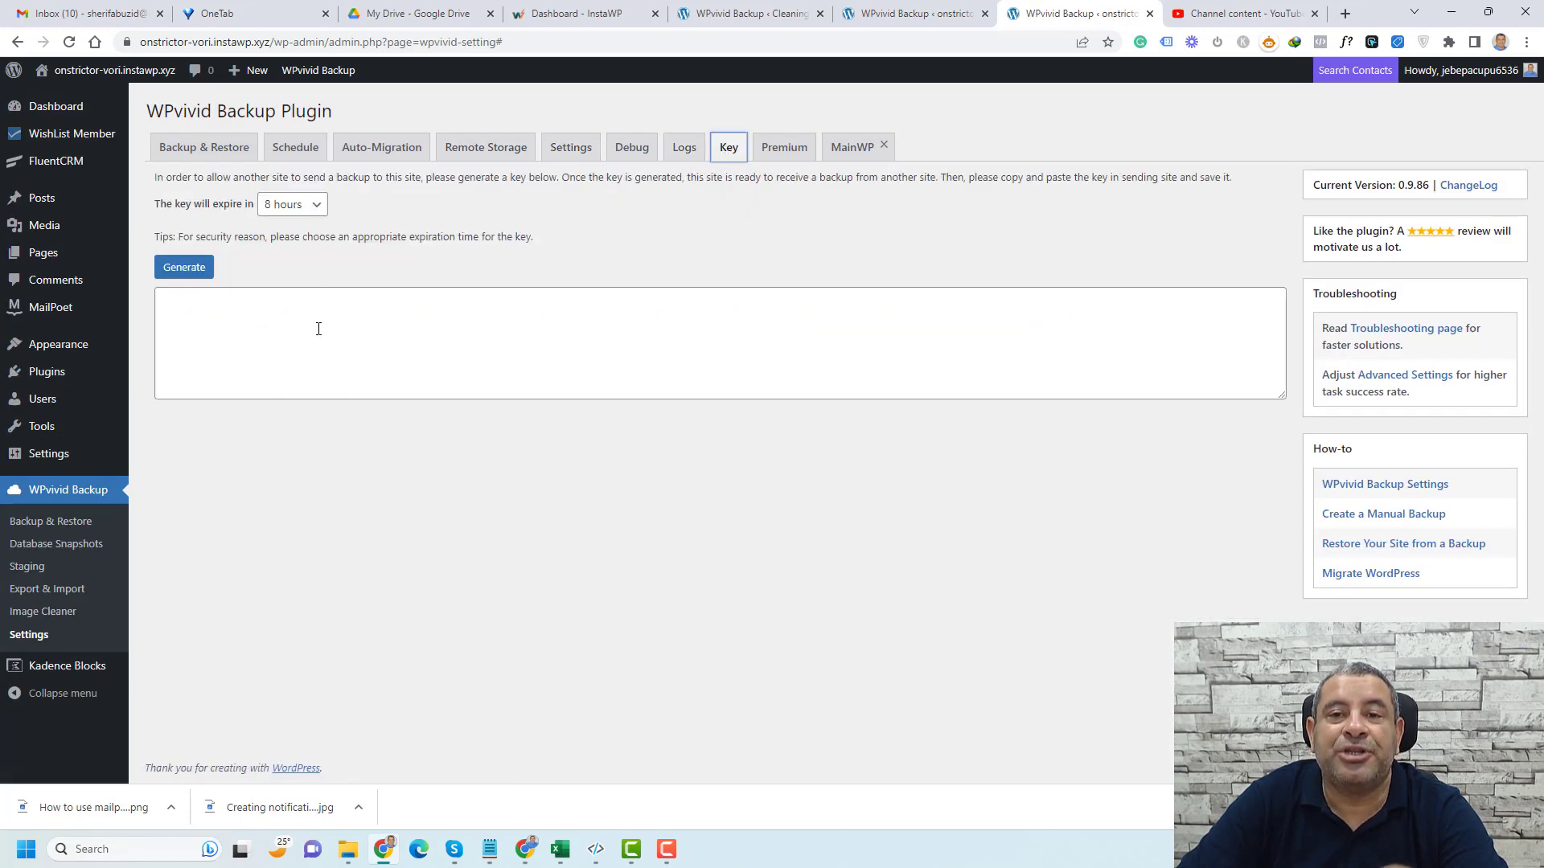
left_click(188, 267)
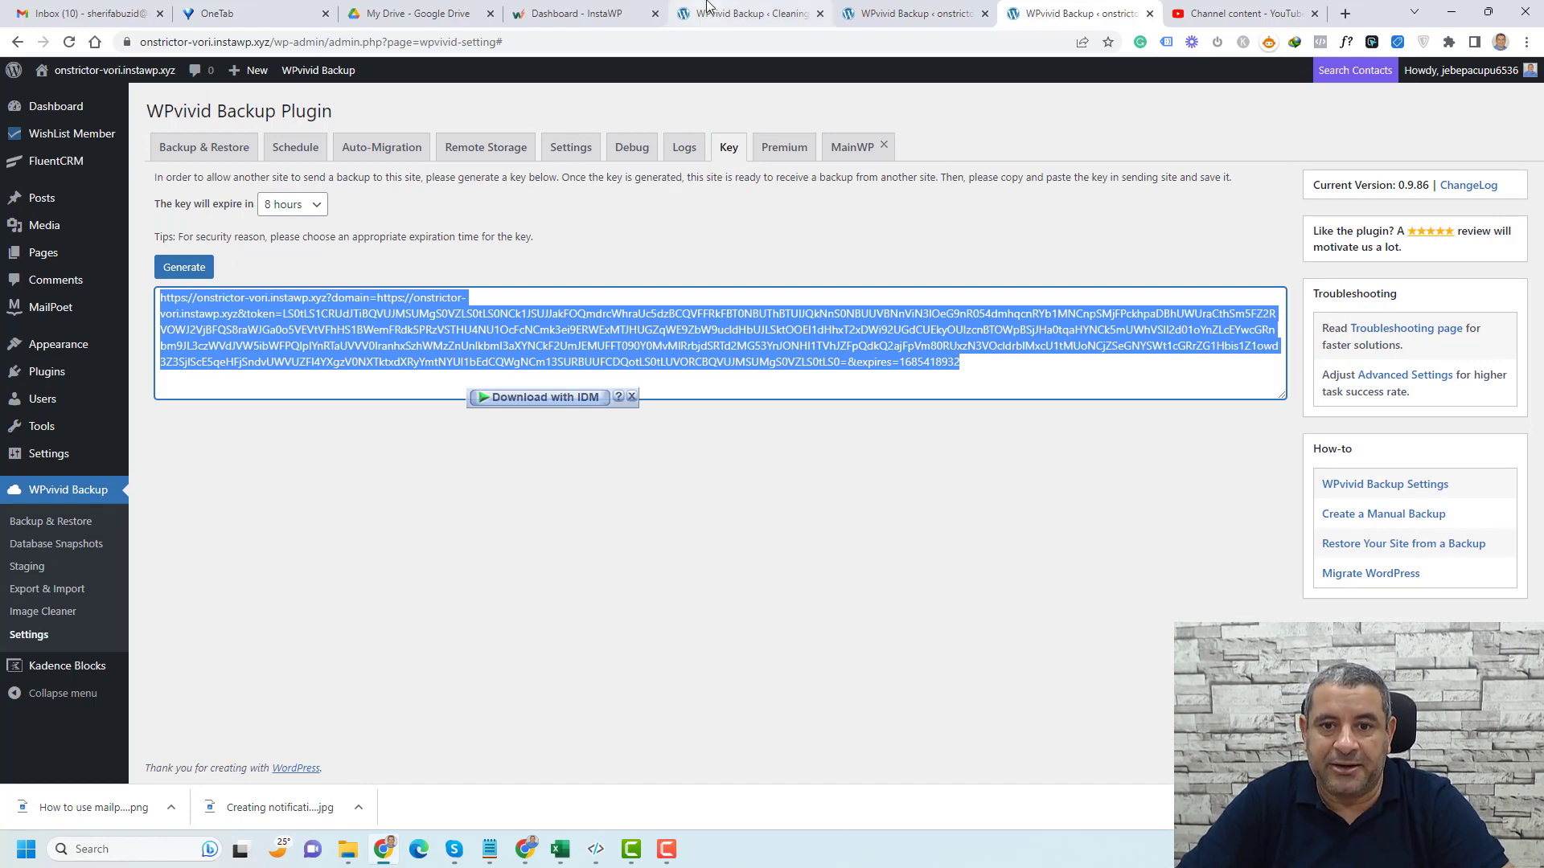
Paste the generated site key into the Cleaning Services site's auto-migration form and save it.
left_click(748, 14)
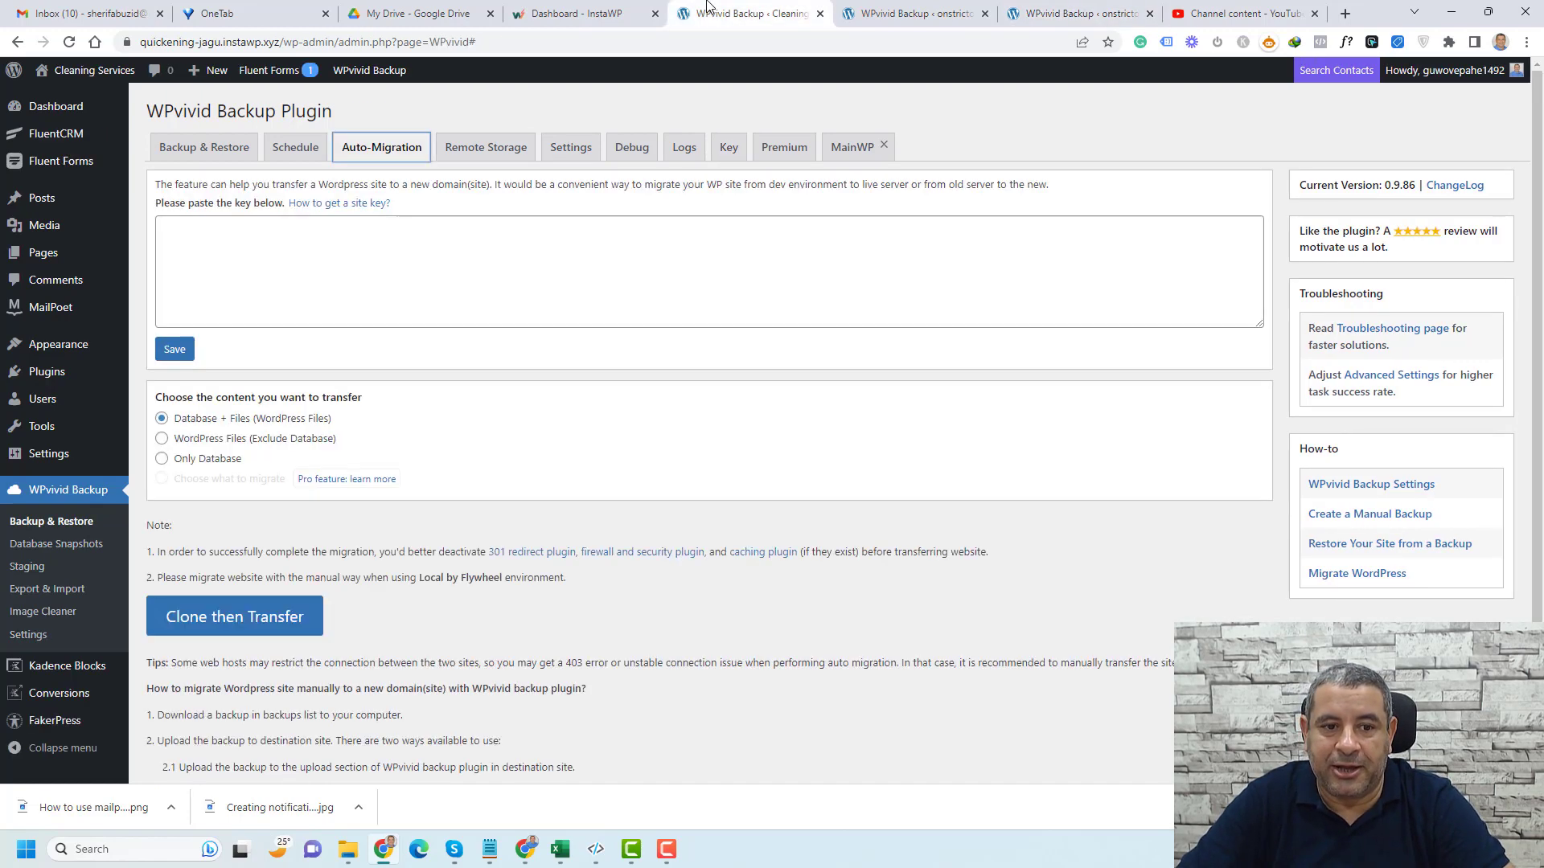
left_click(484, 265)
key("ctrl+v")
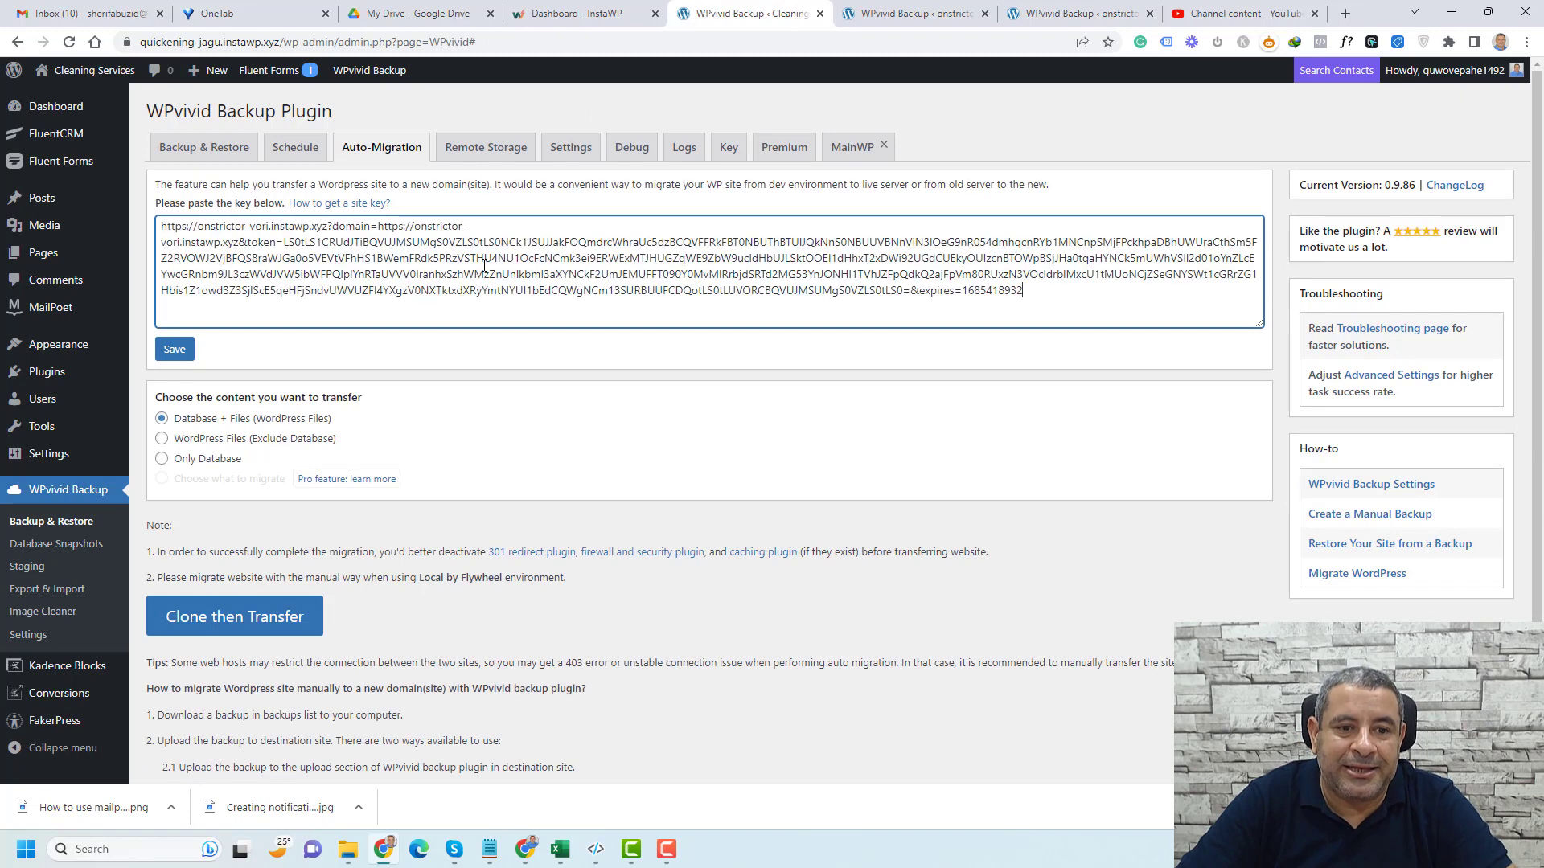
left_click(174, 349)
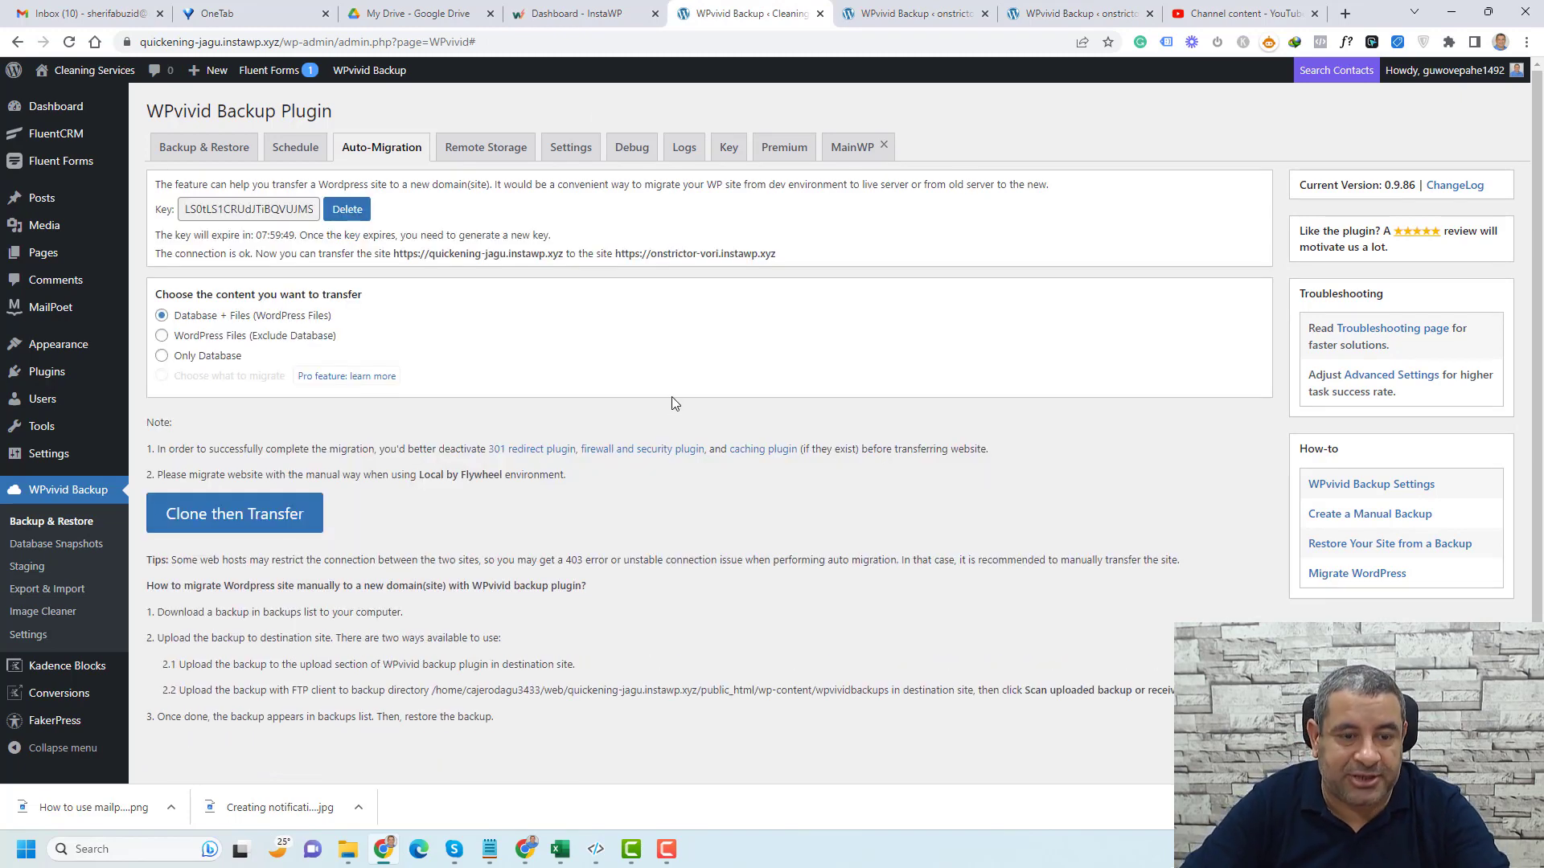
Examine the key's expiration options on the onstrictor-vori site and return to the Cleaning Services site's auto-migration page.
left_click(912, 13)
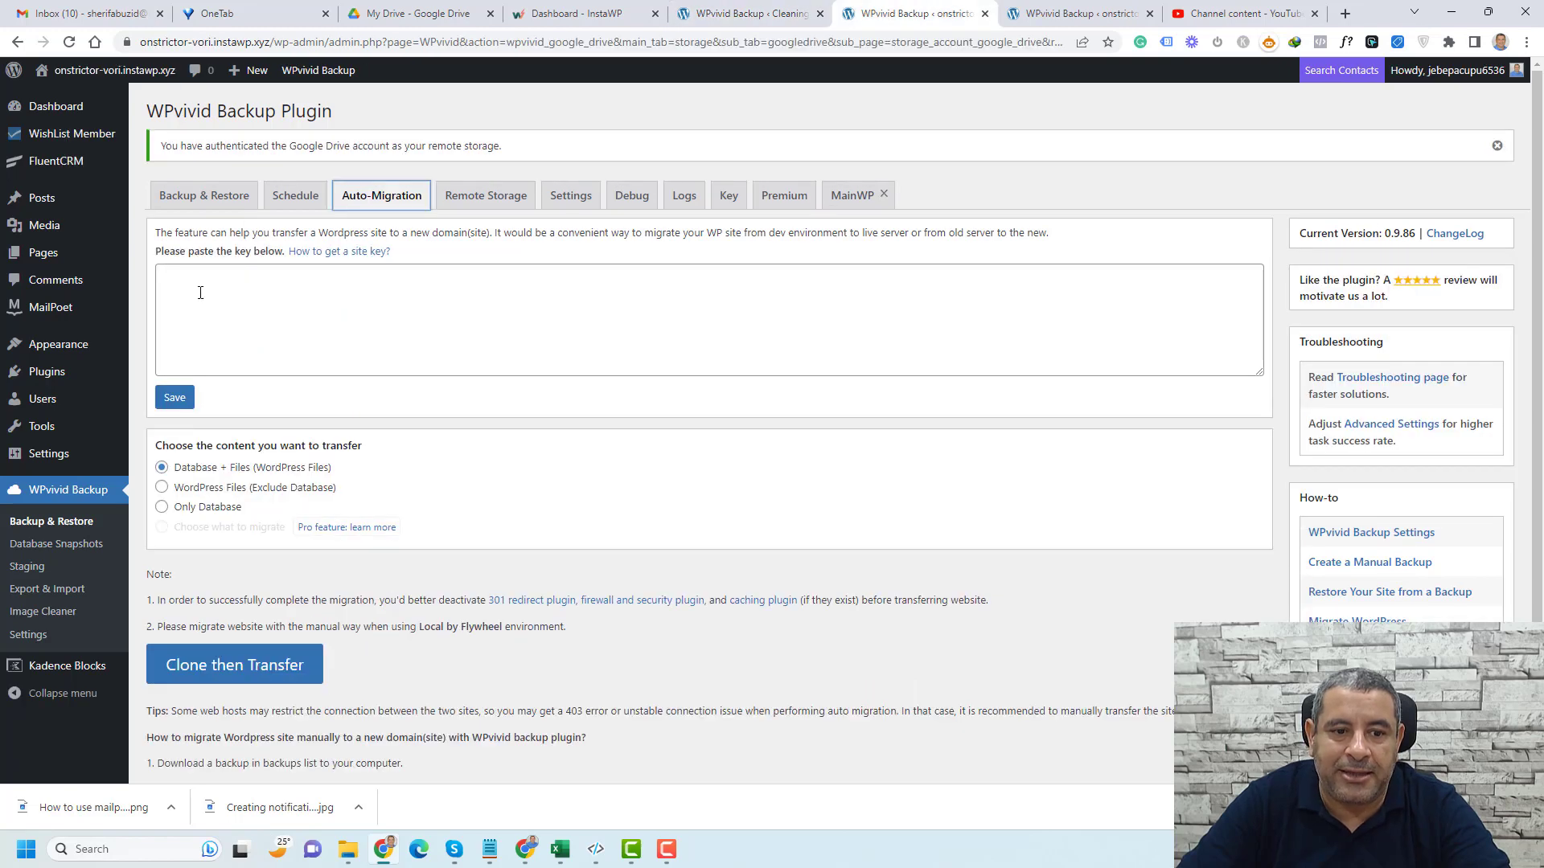
left_click(1061, 14)
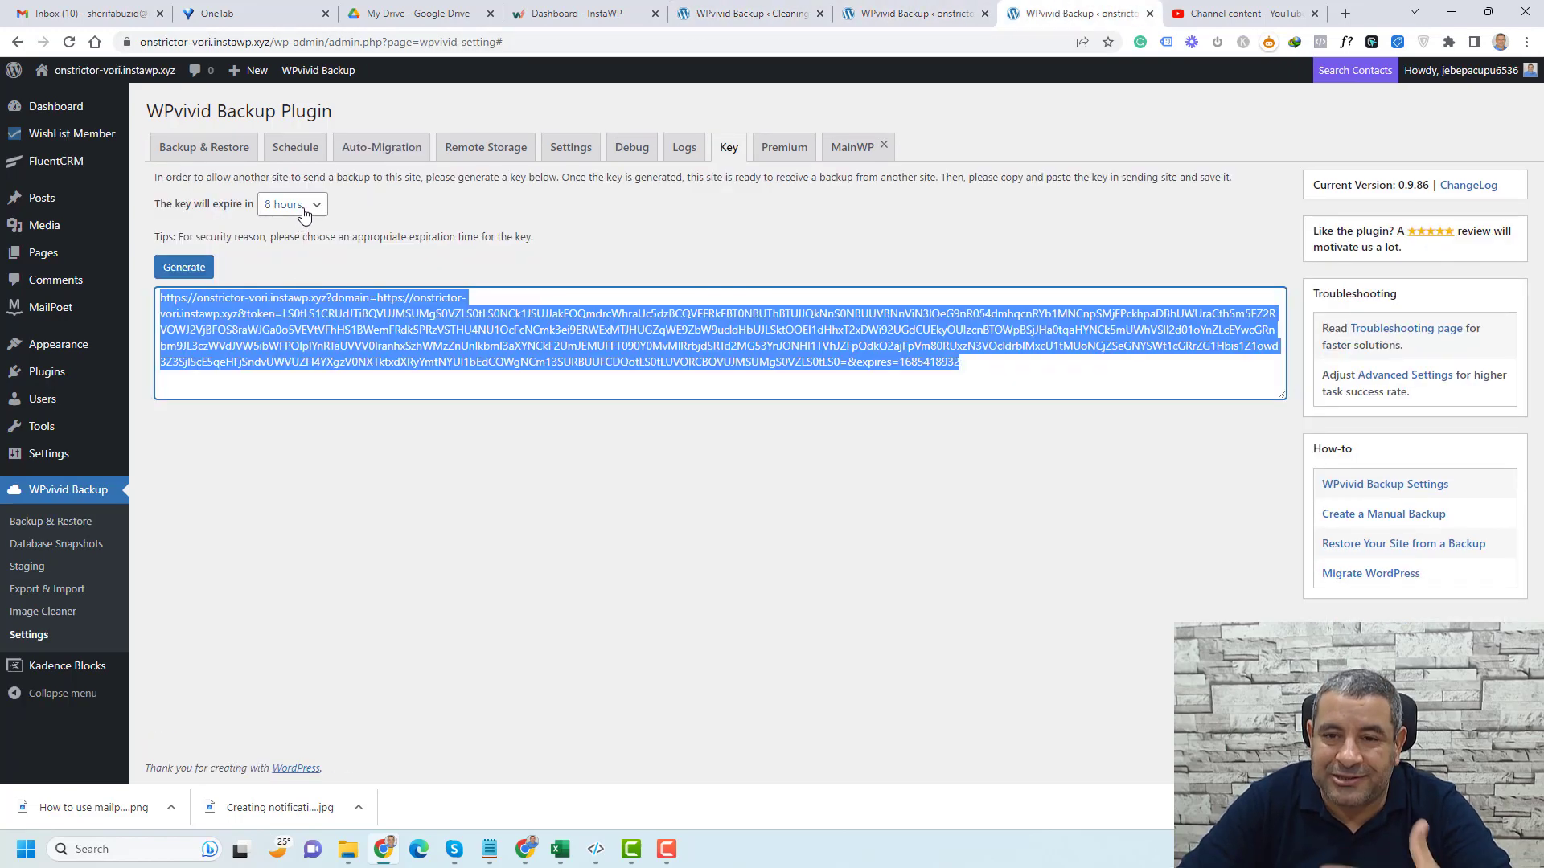
left_click(303, 211)
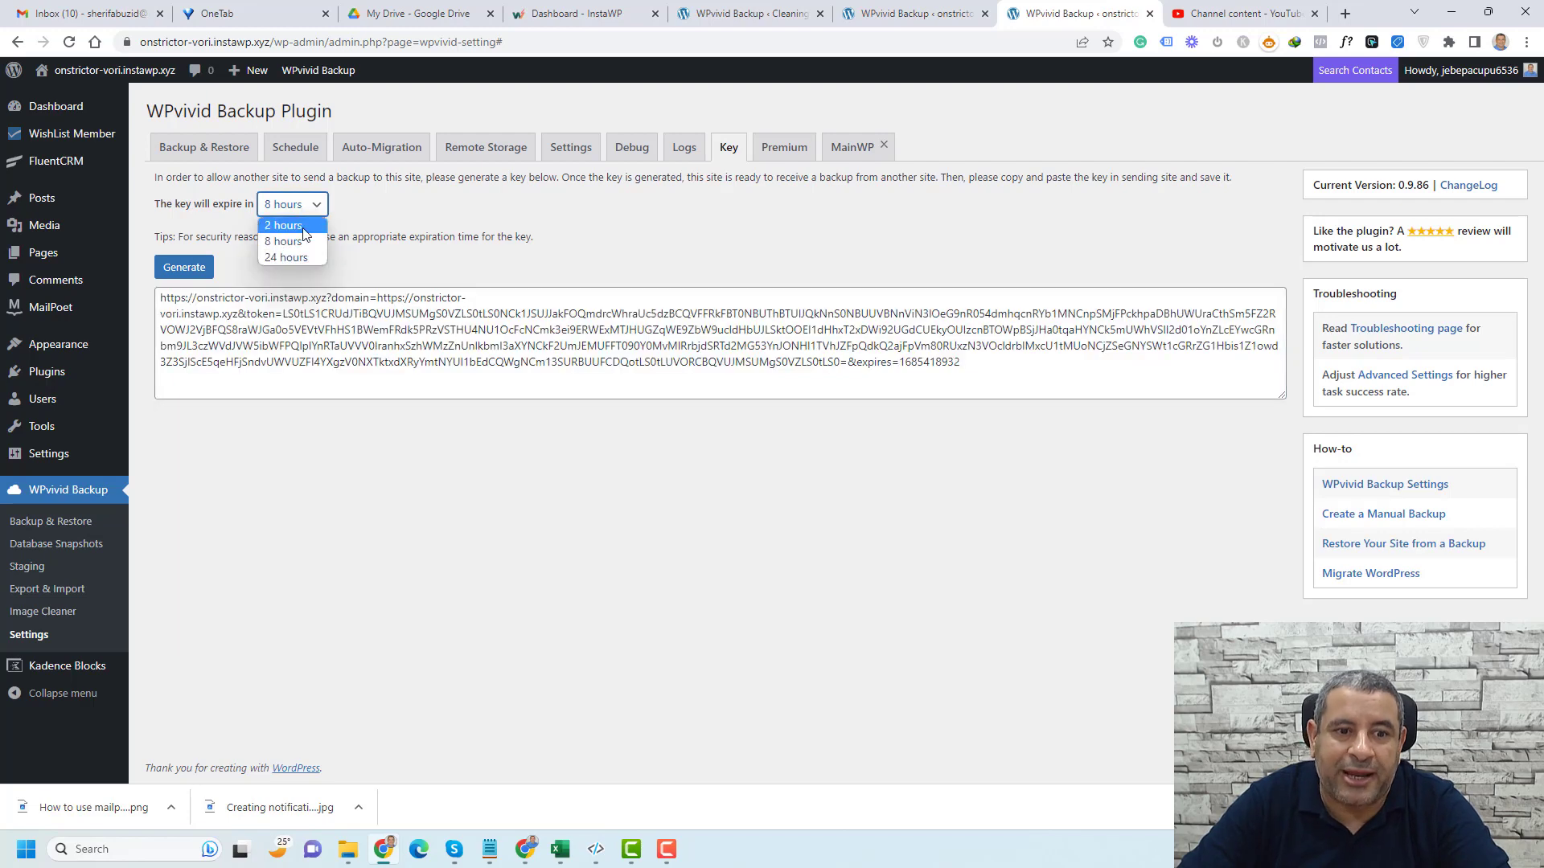
left_click(756, 6)
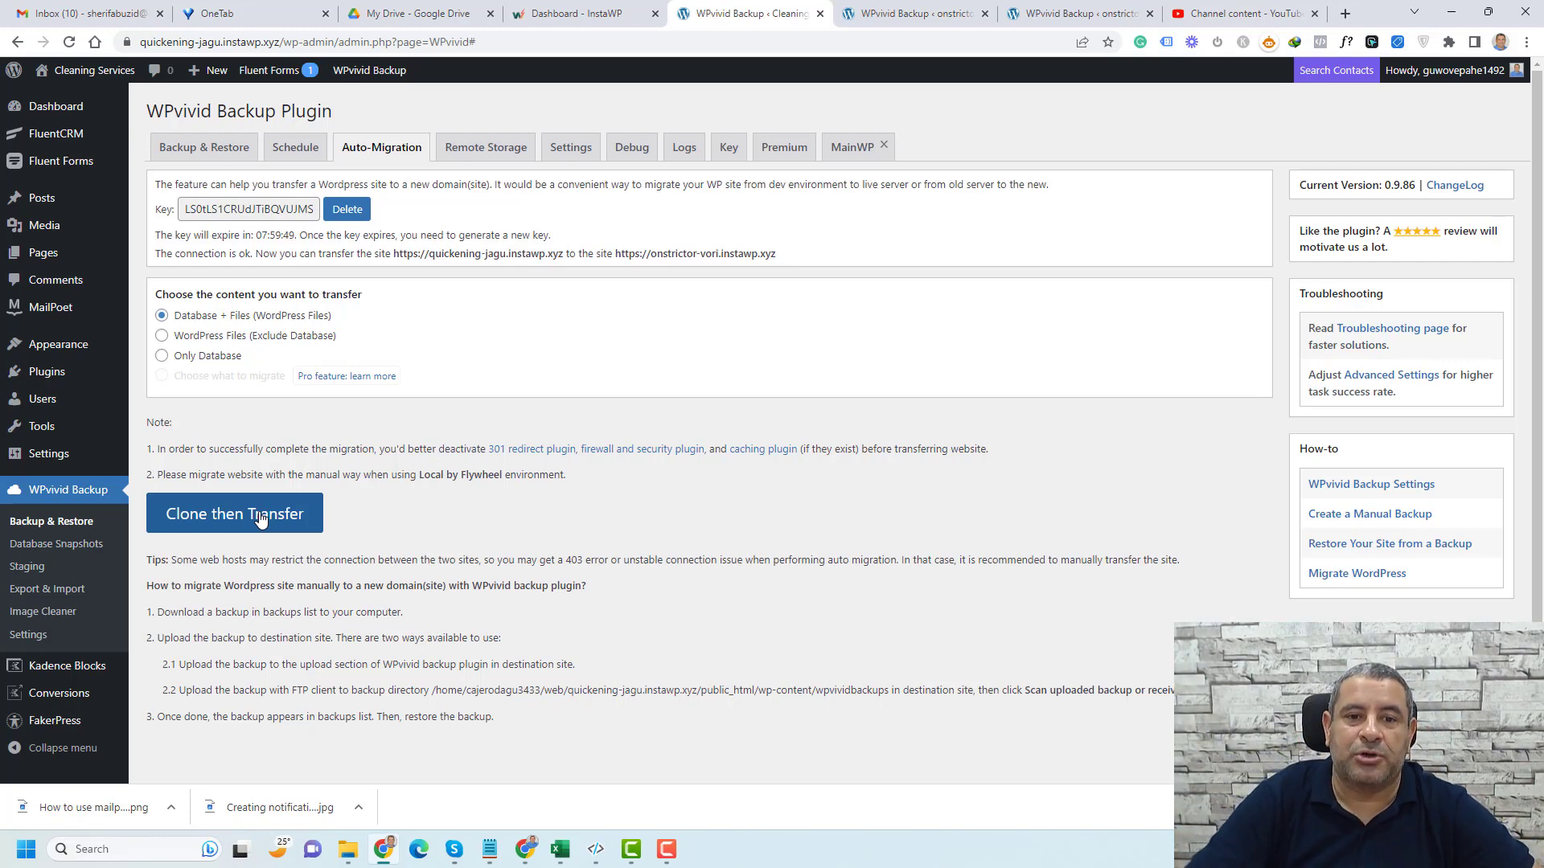
Open the general WPvivid settings on the onstrictor-vori site to examine the backup options.
key("ctrl+Tab")
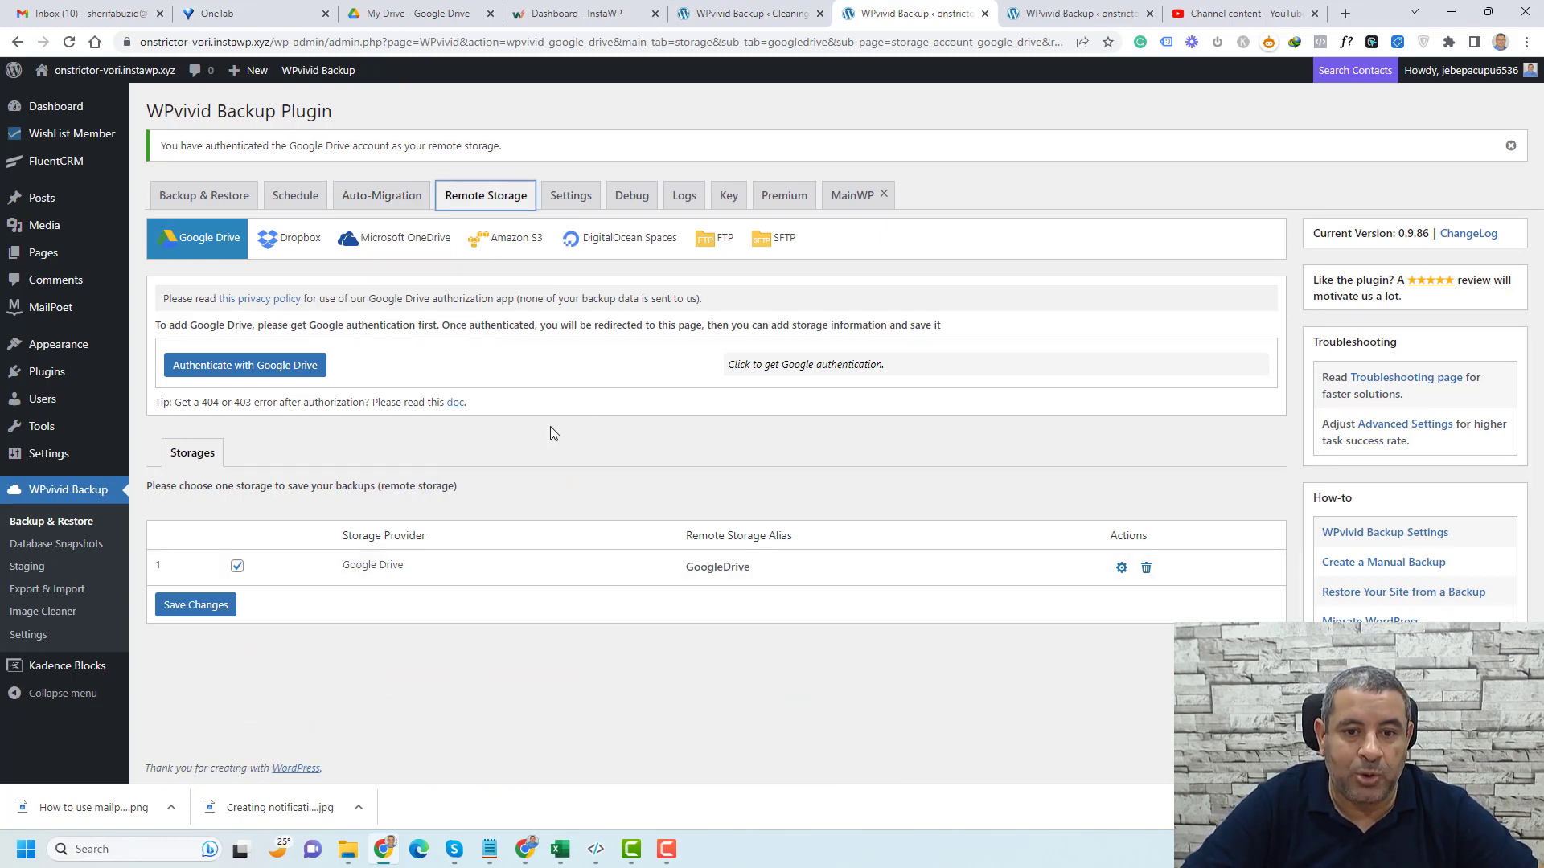
left_click(591, 195)
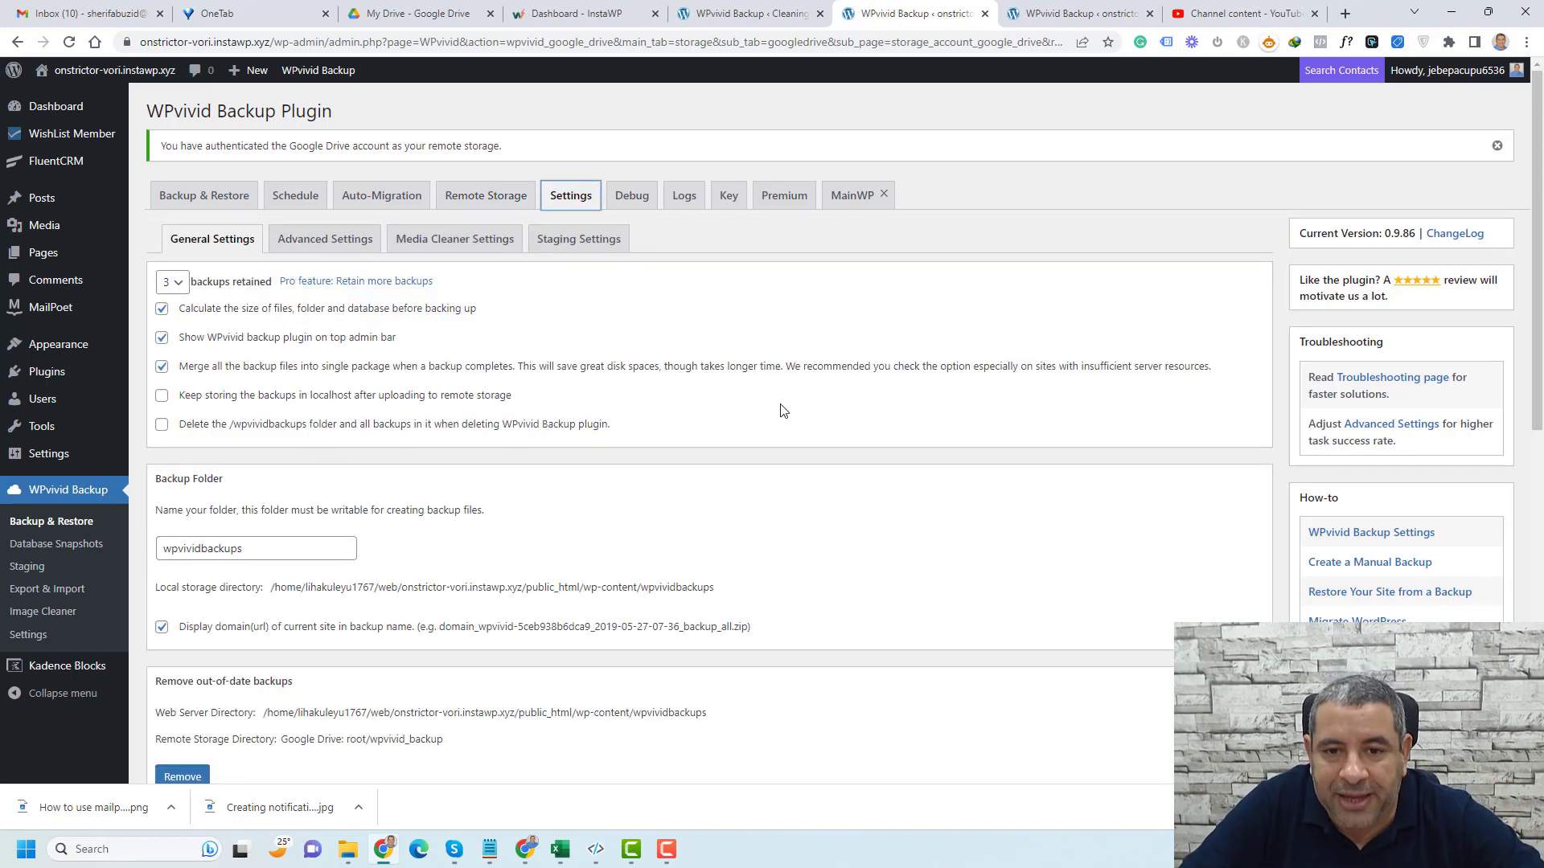
Try 7 as the number of retained backups in the general settings and set it back to 3.
scroll(784, 411, "down", 3)
scroll(784, 411, "up", 3)
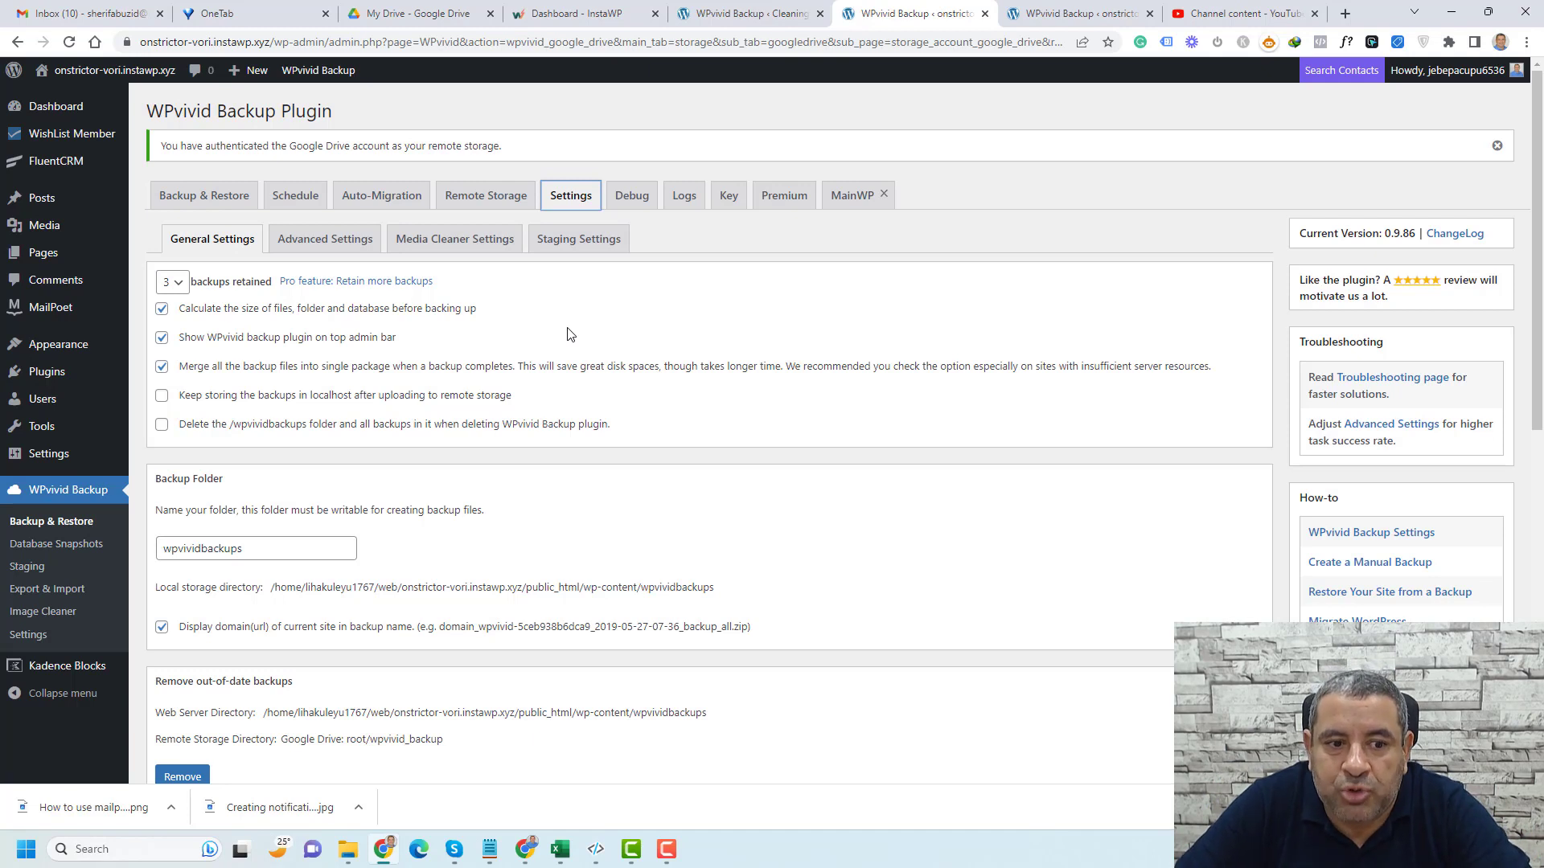
left_click(183, 290)
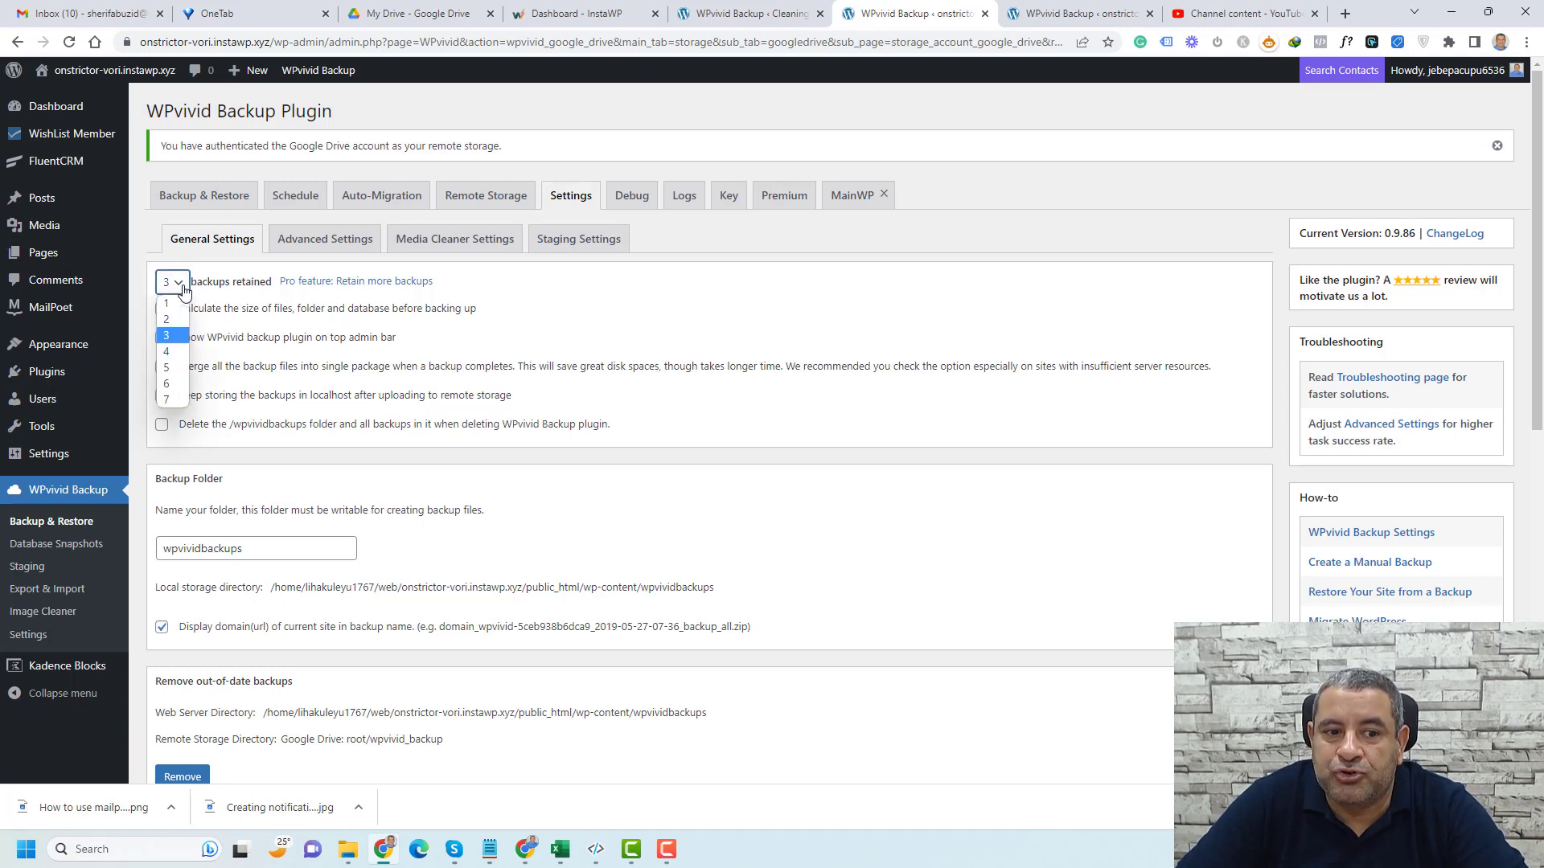
left_click(173, 400)
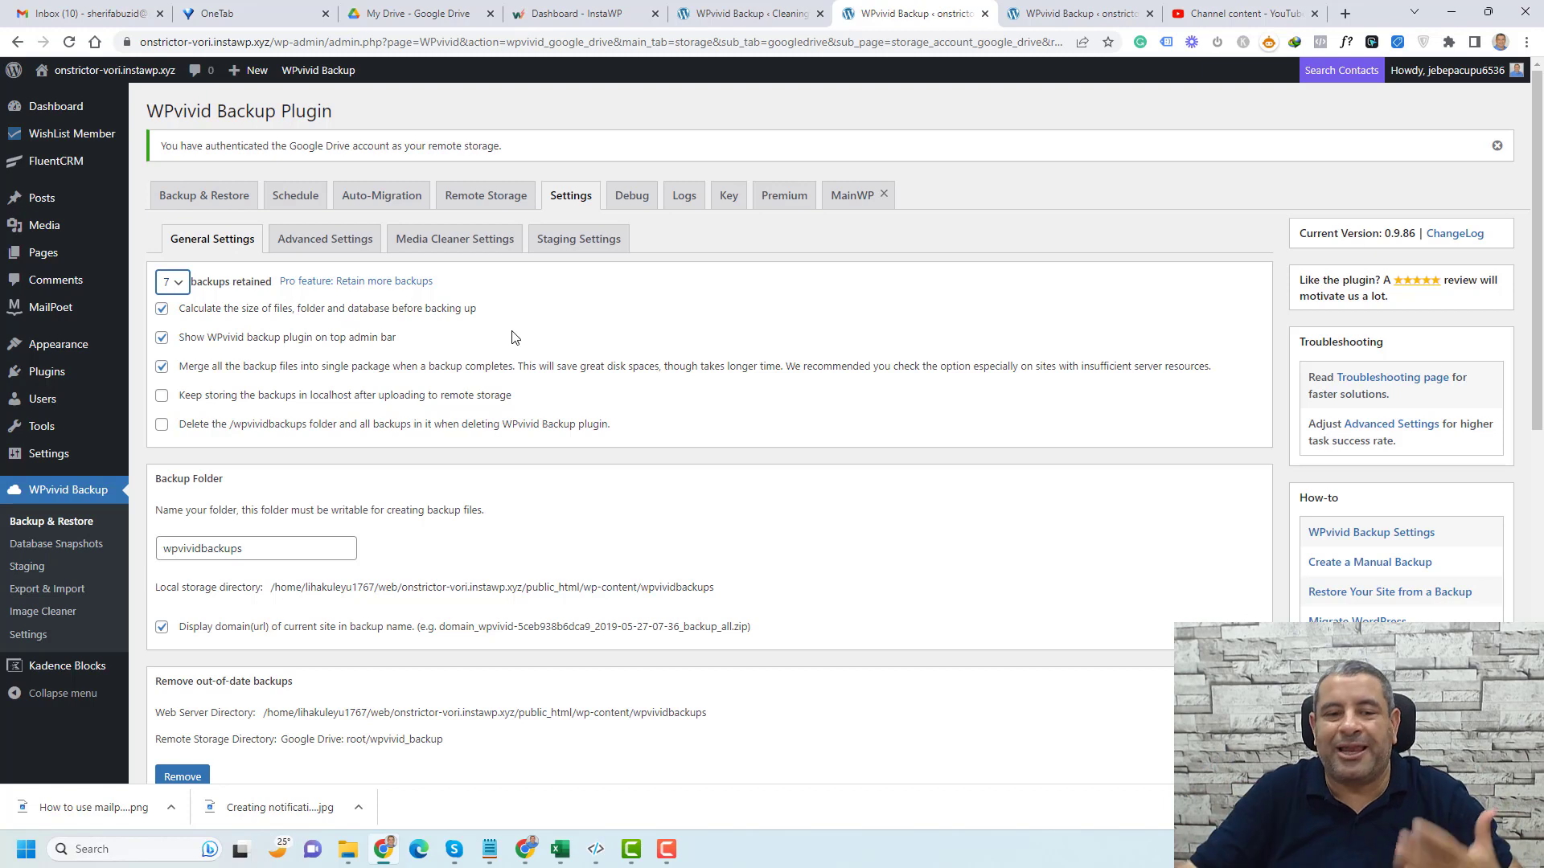
left_click(170, 286)
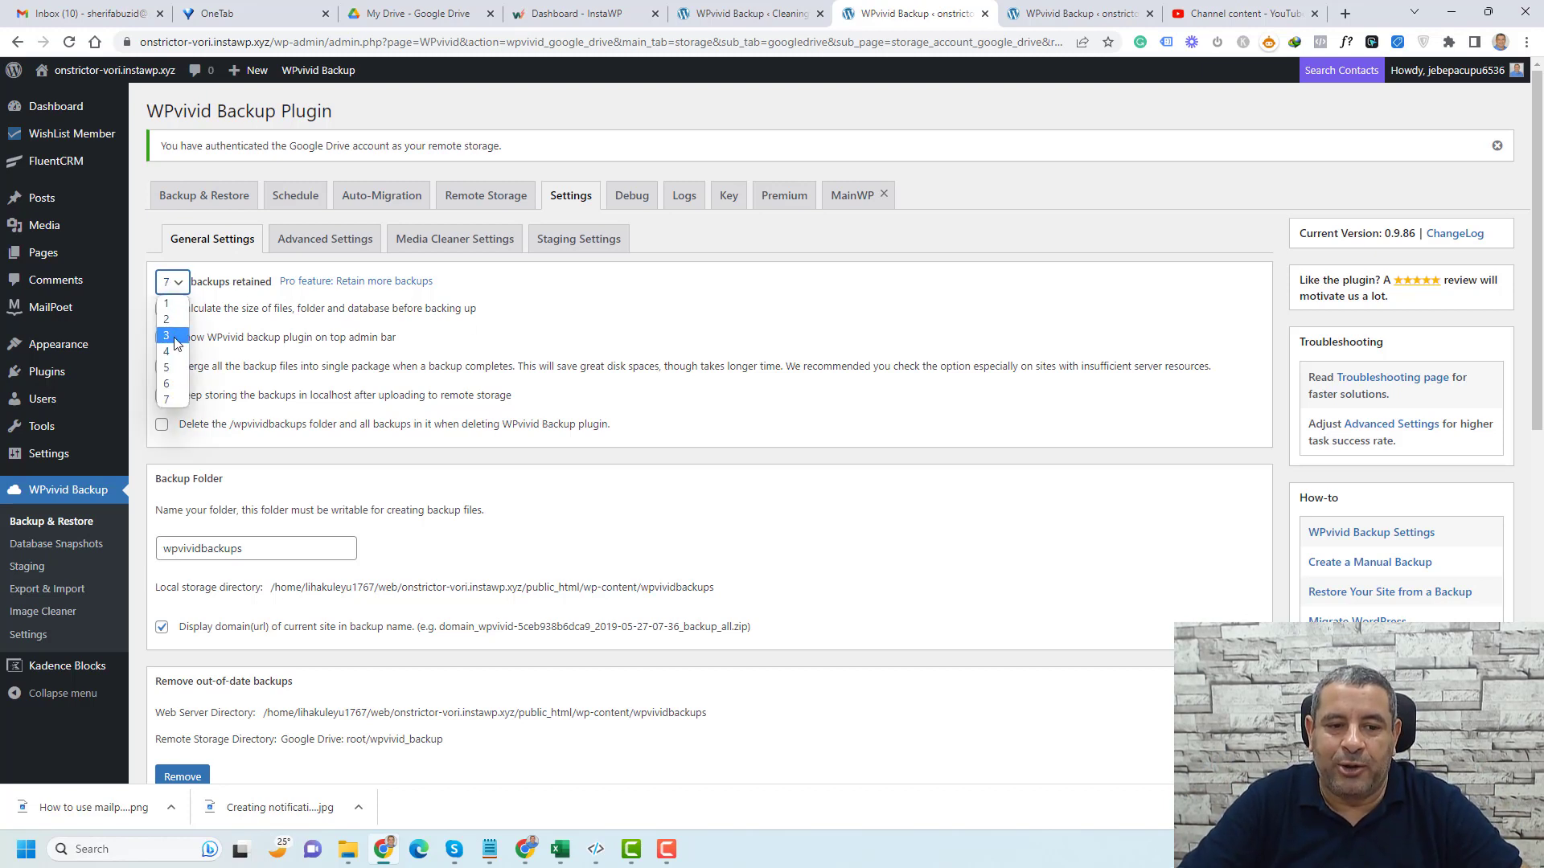
left_click(170, 335)
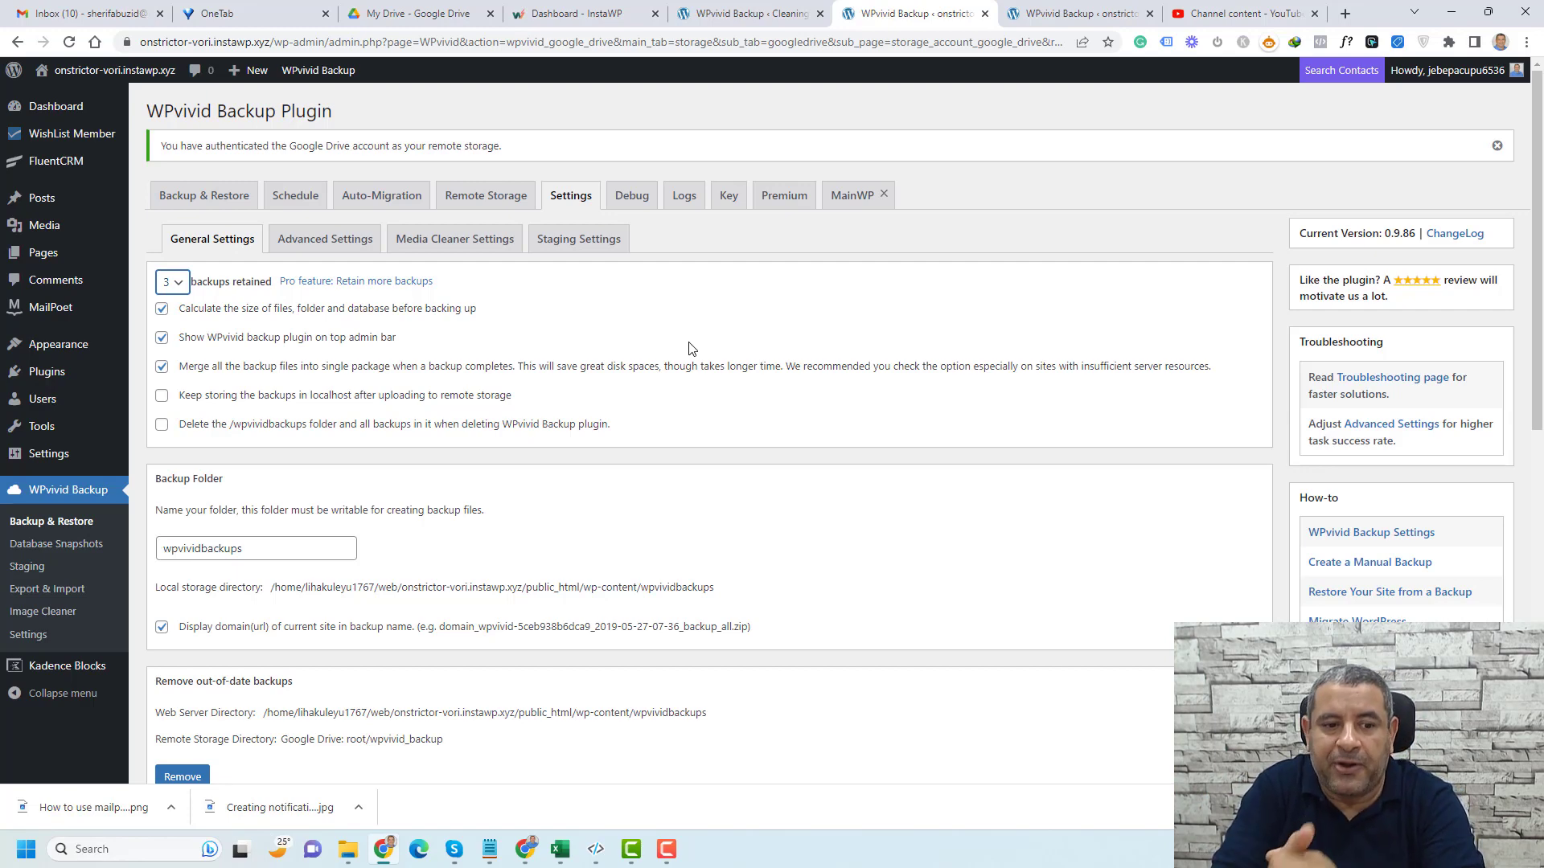
Examine the remaining general settings, from the backup folder and out-of-date backup removal to email reports, disk space and settings export.
scroll(705, 372, "down", 4)
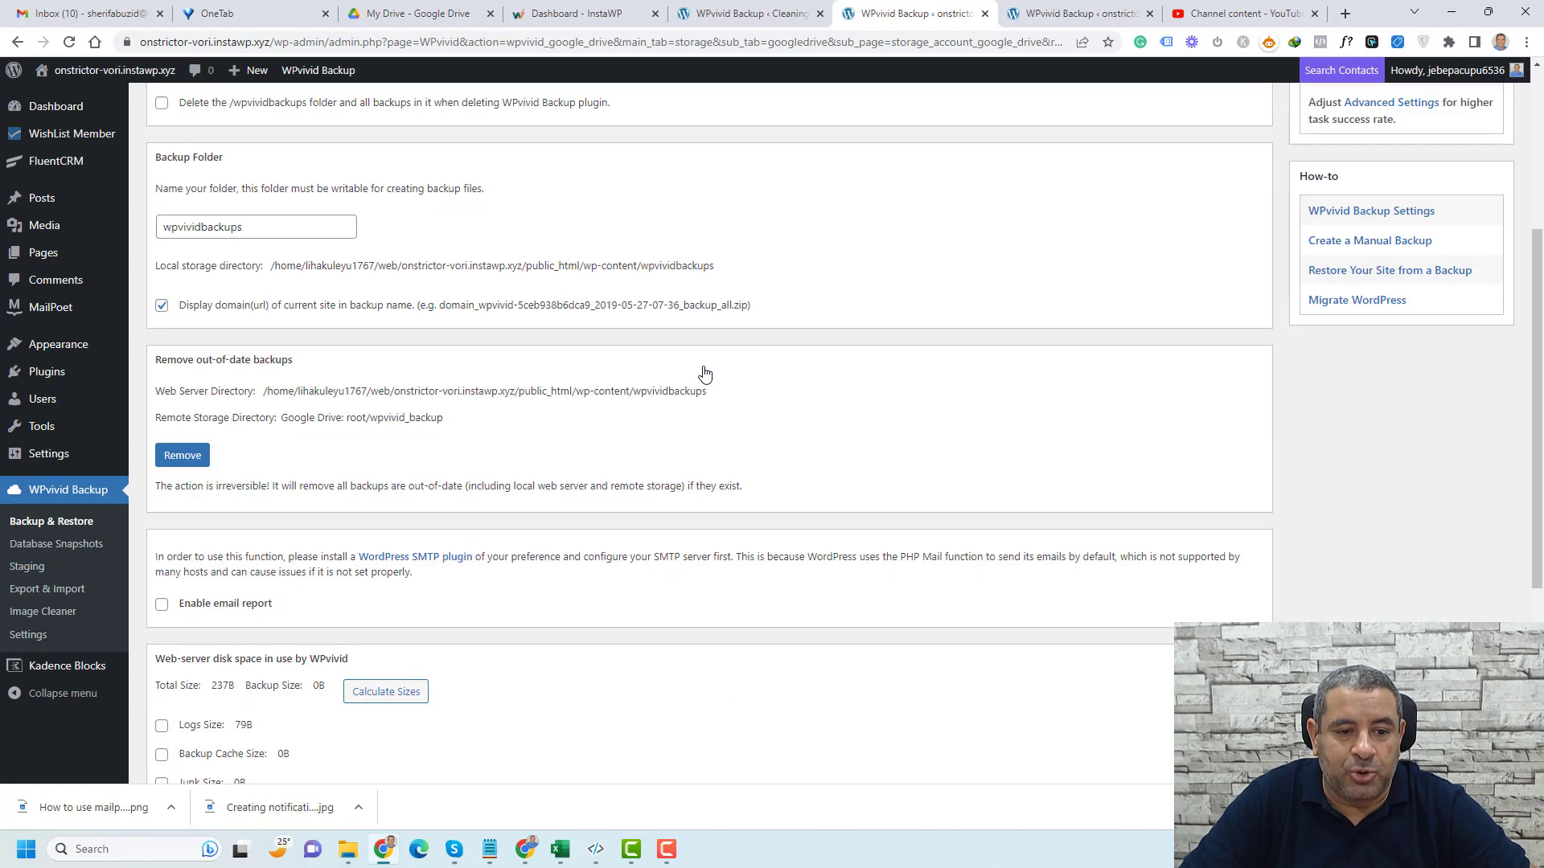
scroll(704, 372, "down", 5)
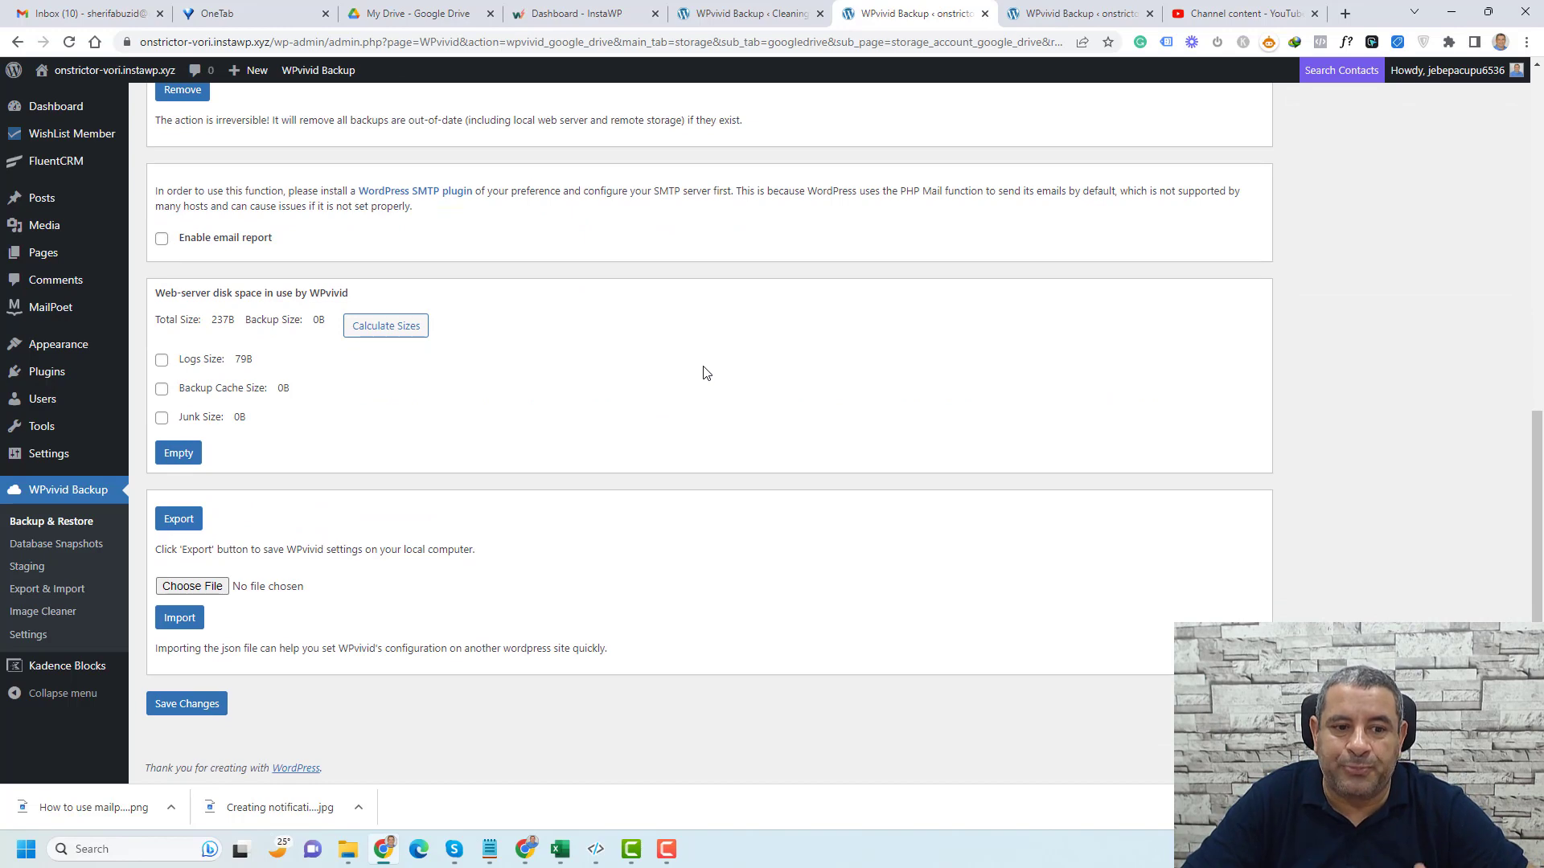
scroll(704, 372, "up", 9)
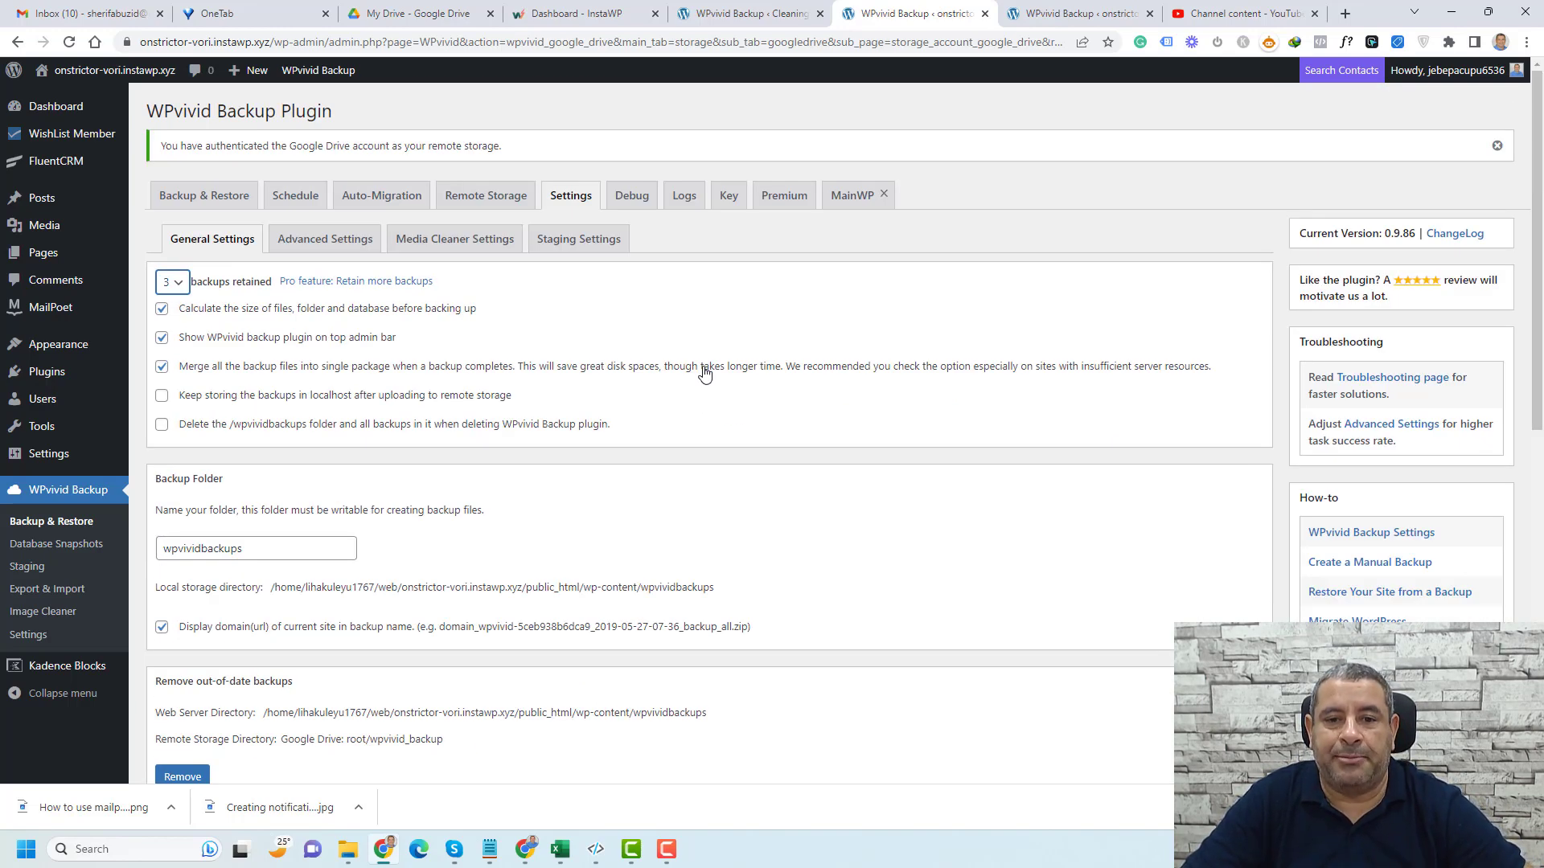
Look through the plugin's backup logs, key generation, manual backup and remote storage pages.
left_click(683, 197)
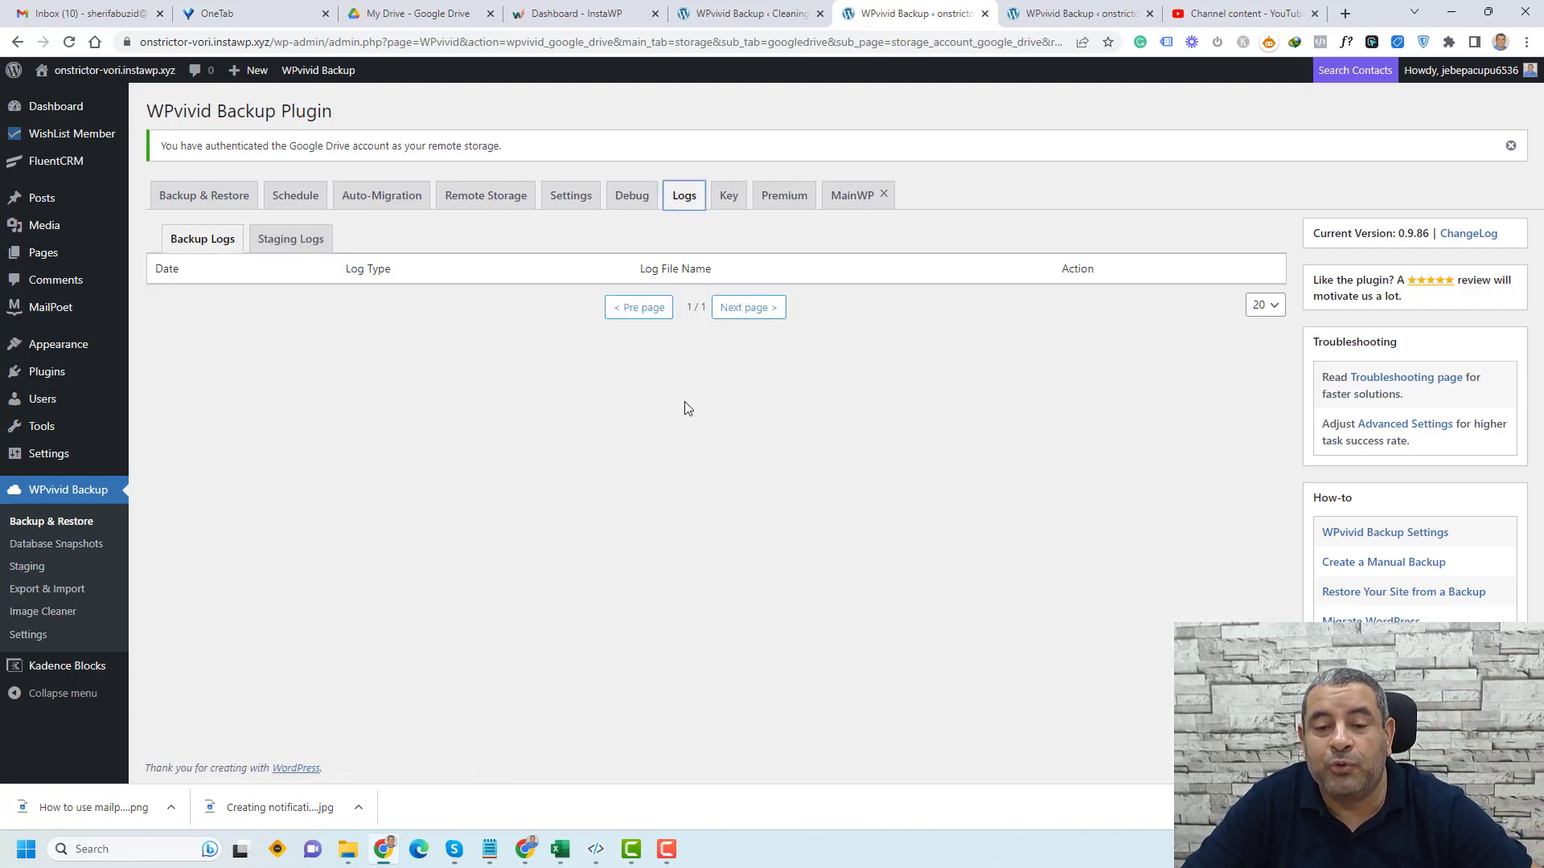
left_click(729, 196)
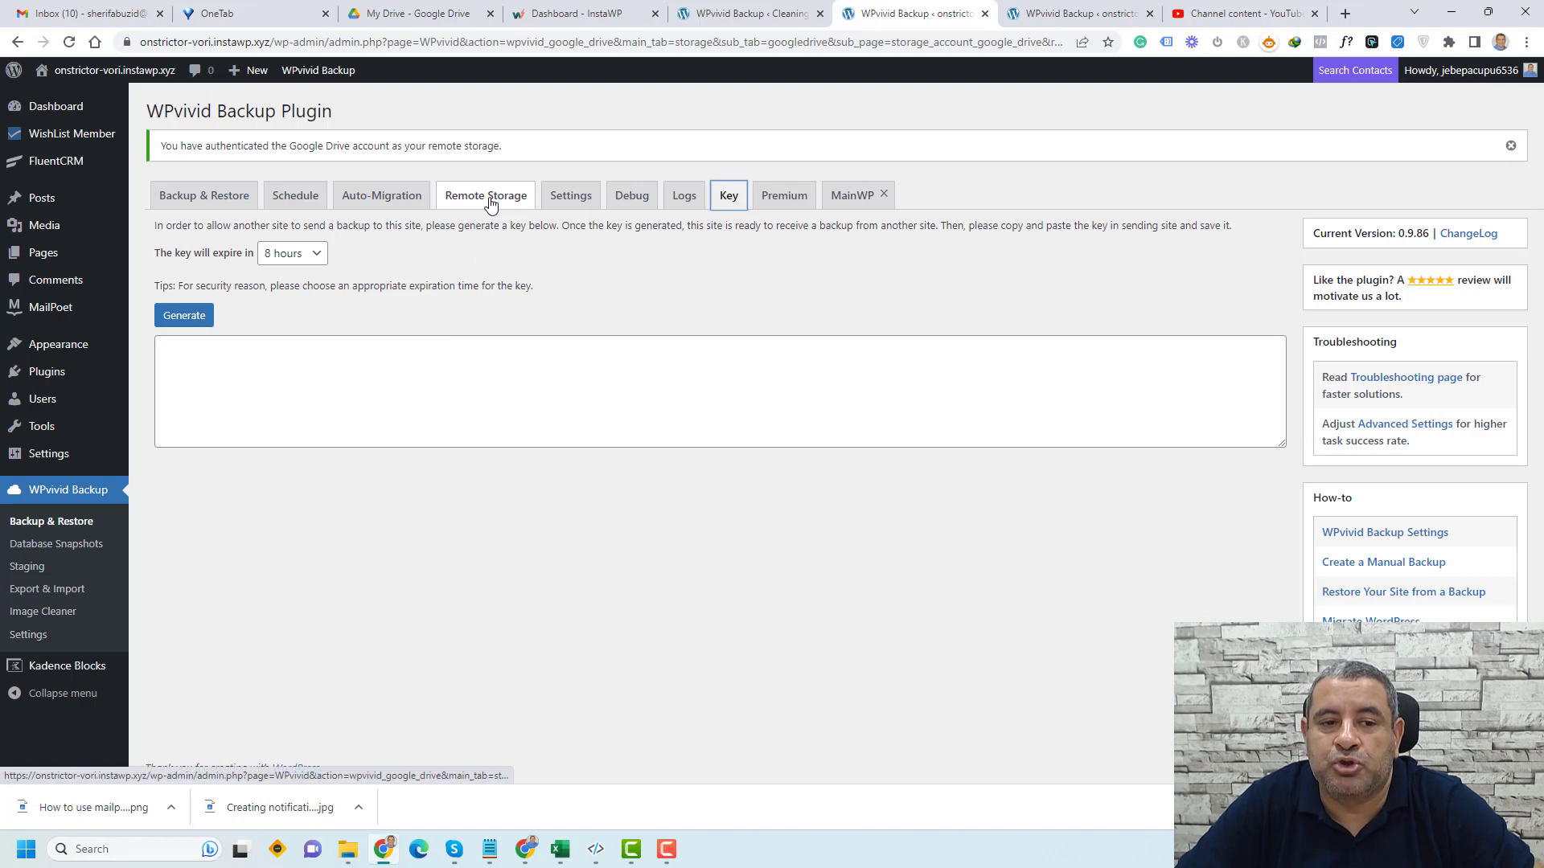
left_click(221, 198)
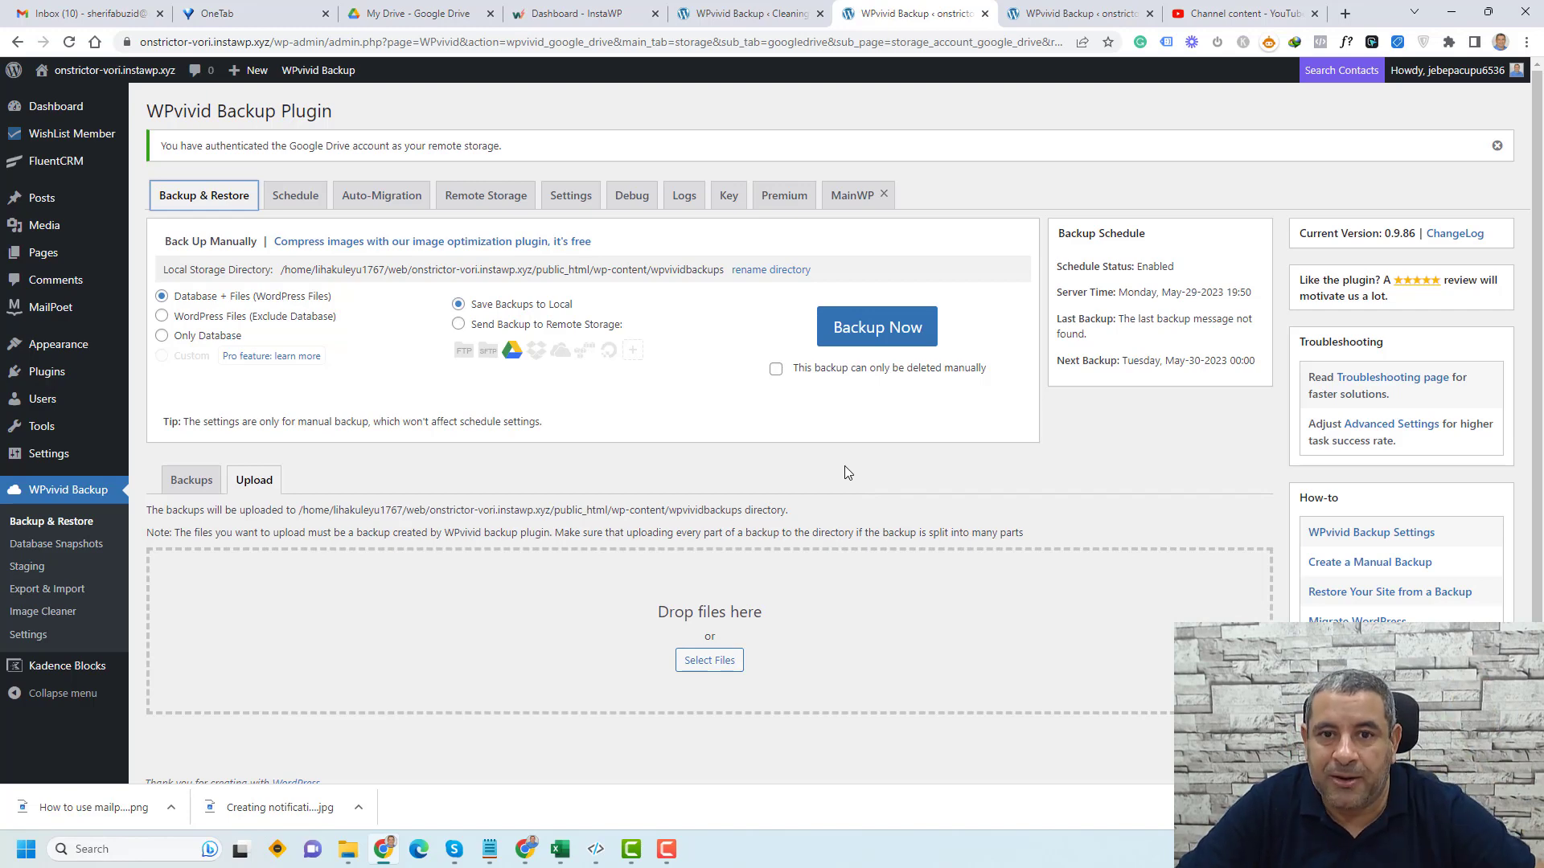
left_click(503, 207)
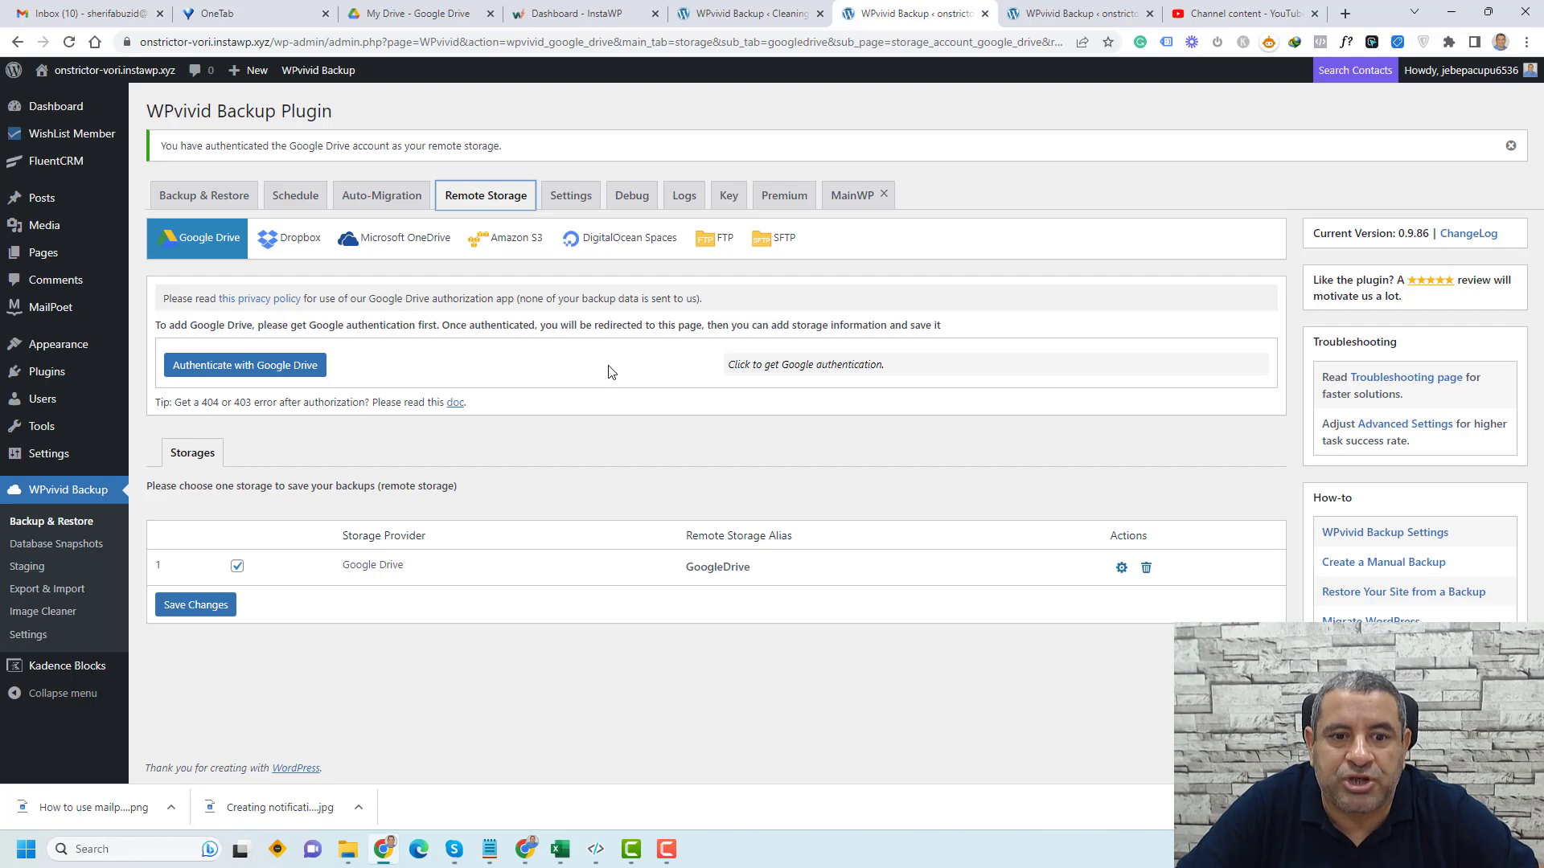
Examine the backup schedule settings, including the frequency, backup content and storage destination options.
left_click(295, 201)
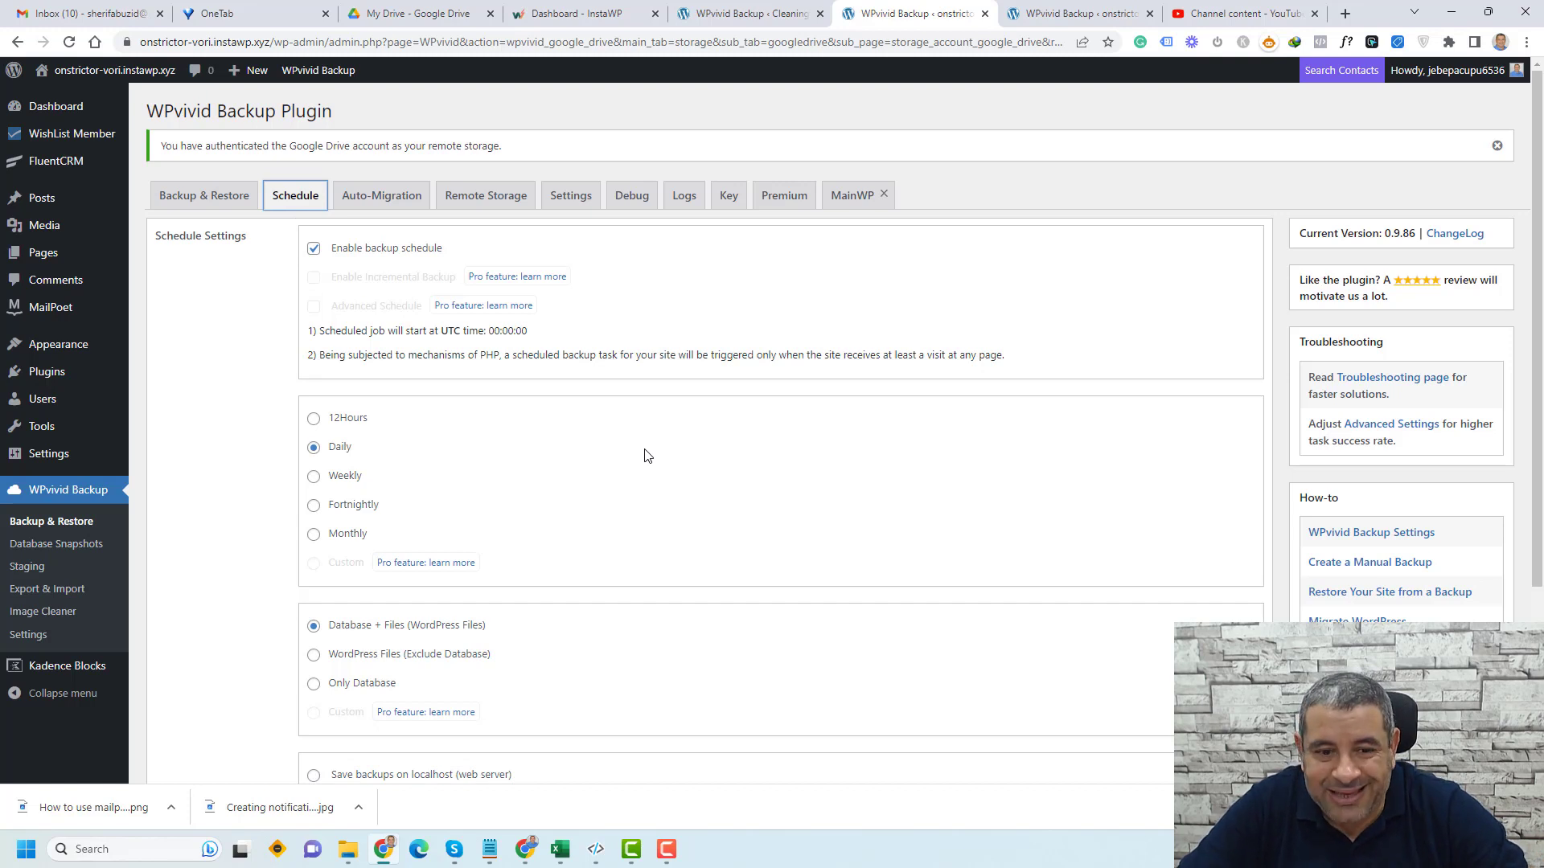
scroll(647, 456, "down", 3)
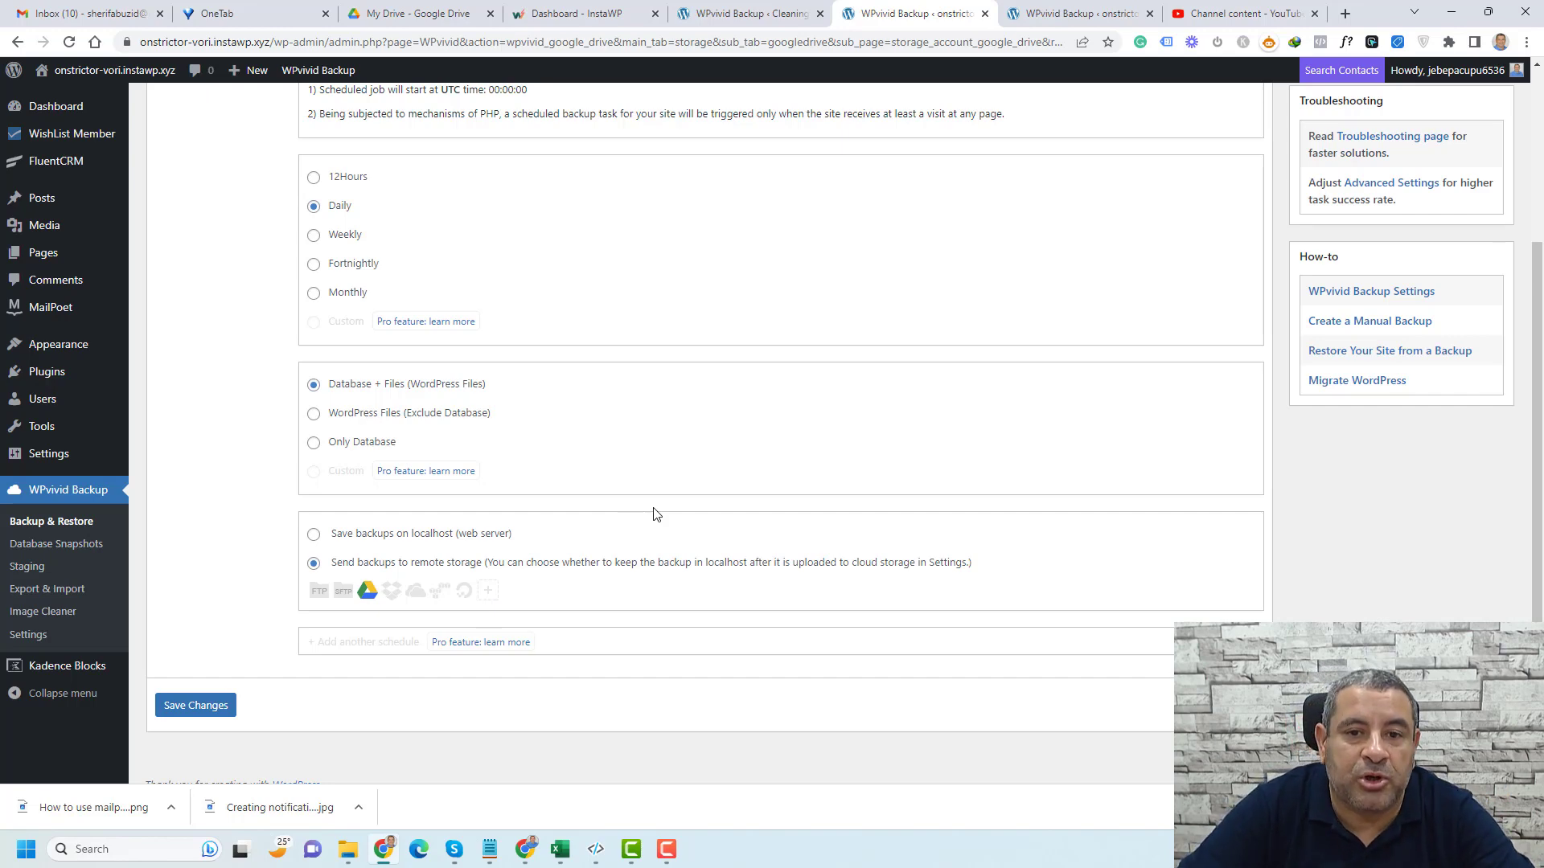
scroll(655, 515, "up", 3)
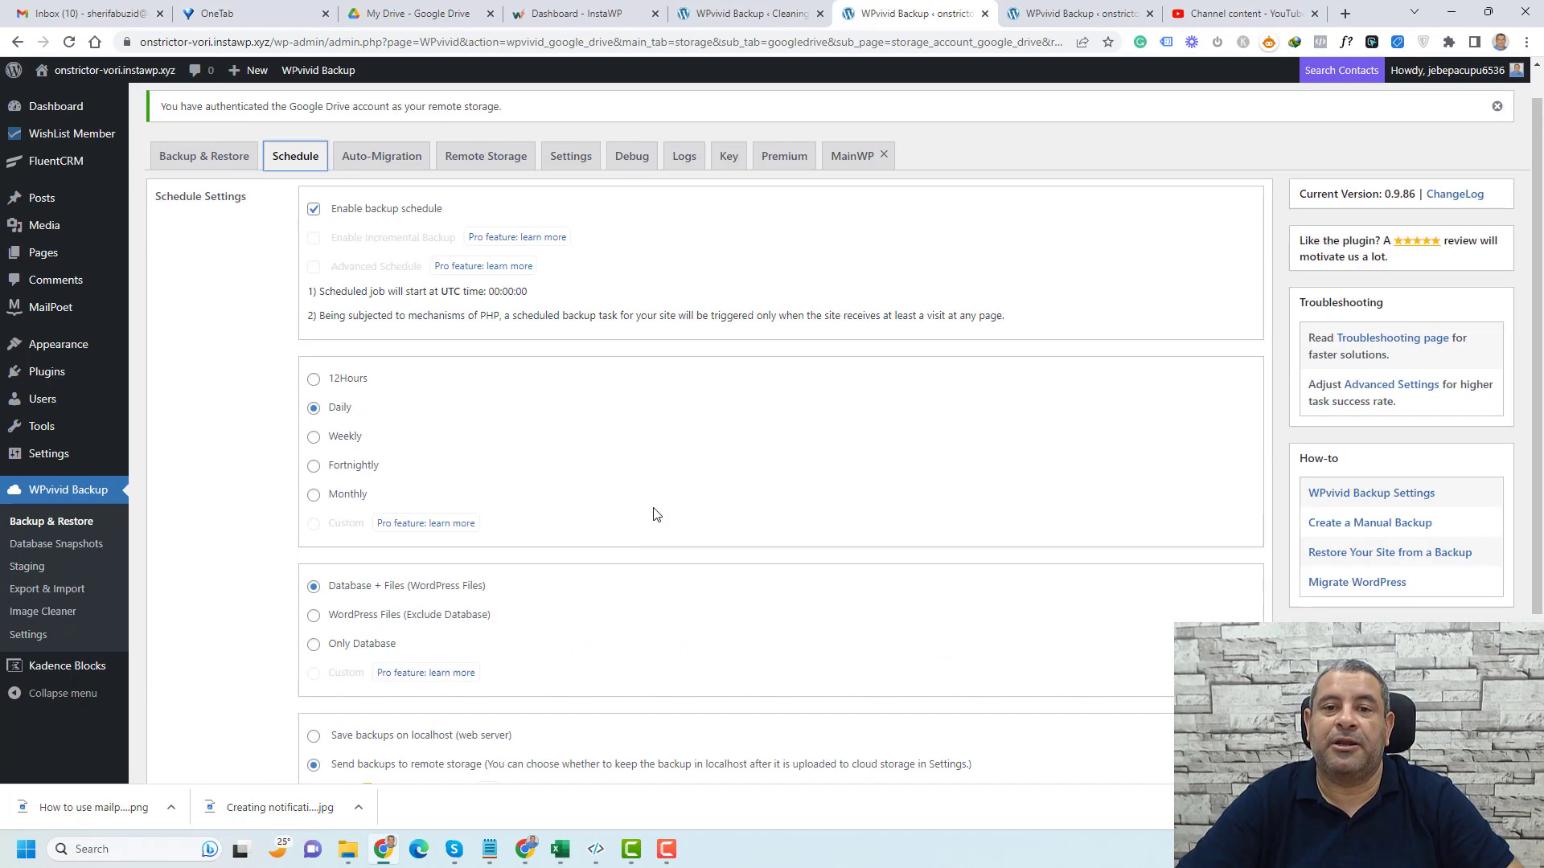